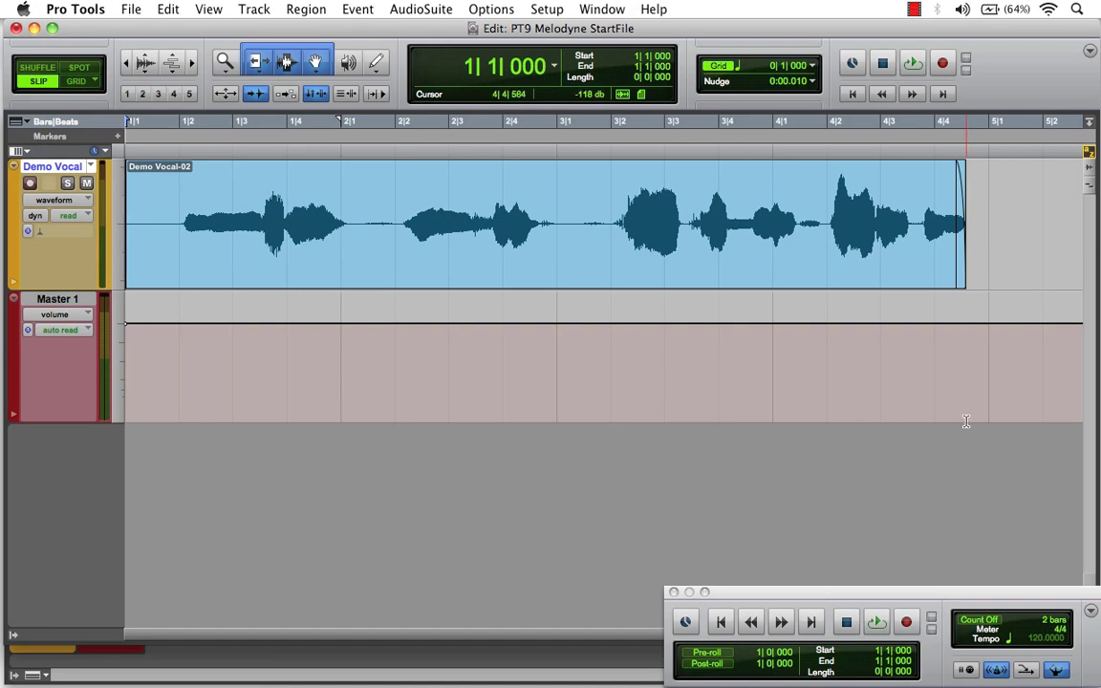
Play the Demo Vocal take from the start, stop it, and bring up the Mix window.
click(912, 62)
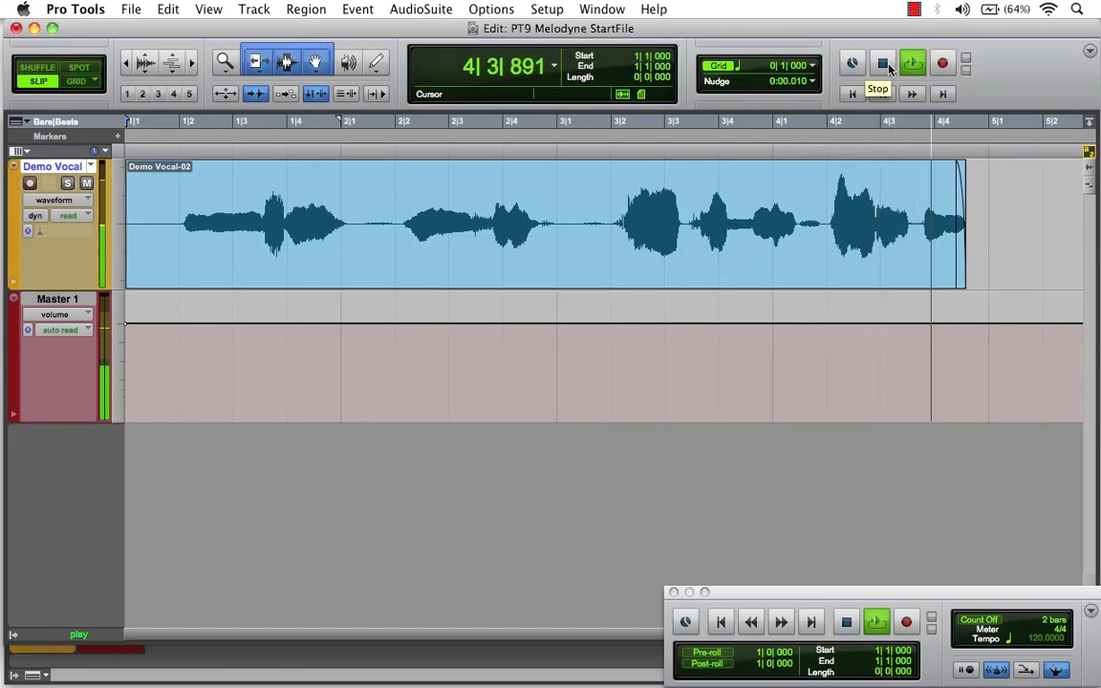
click(884, 65)
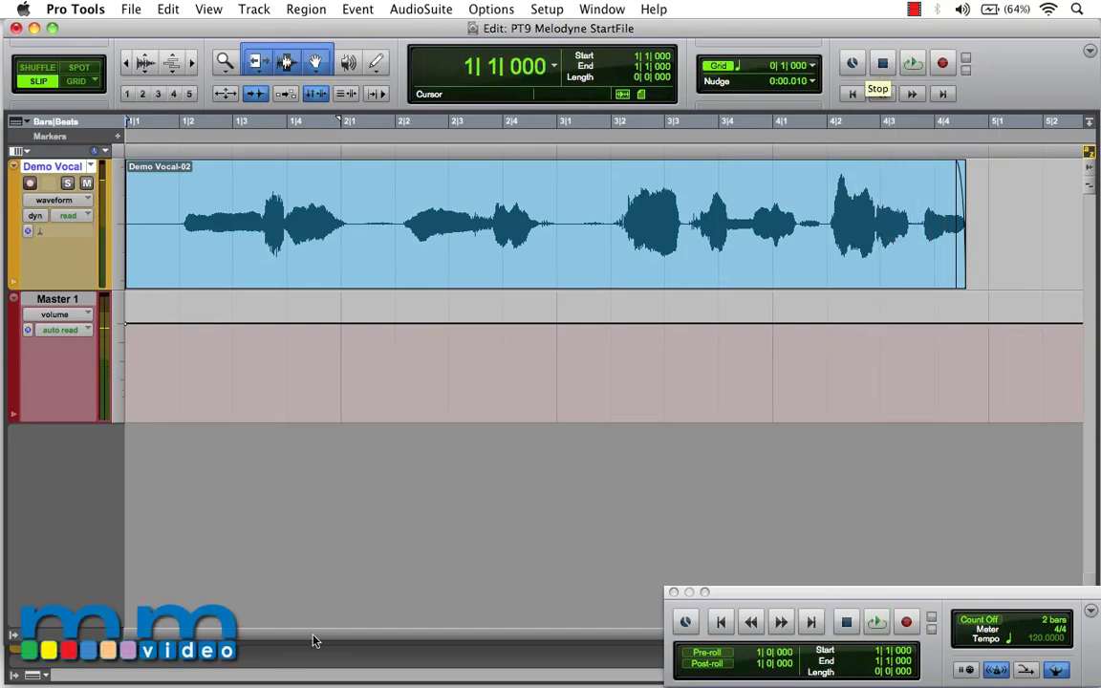
key(super+equal)
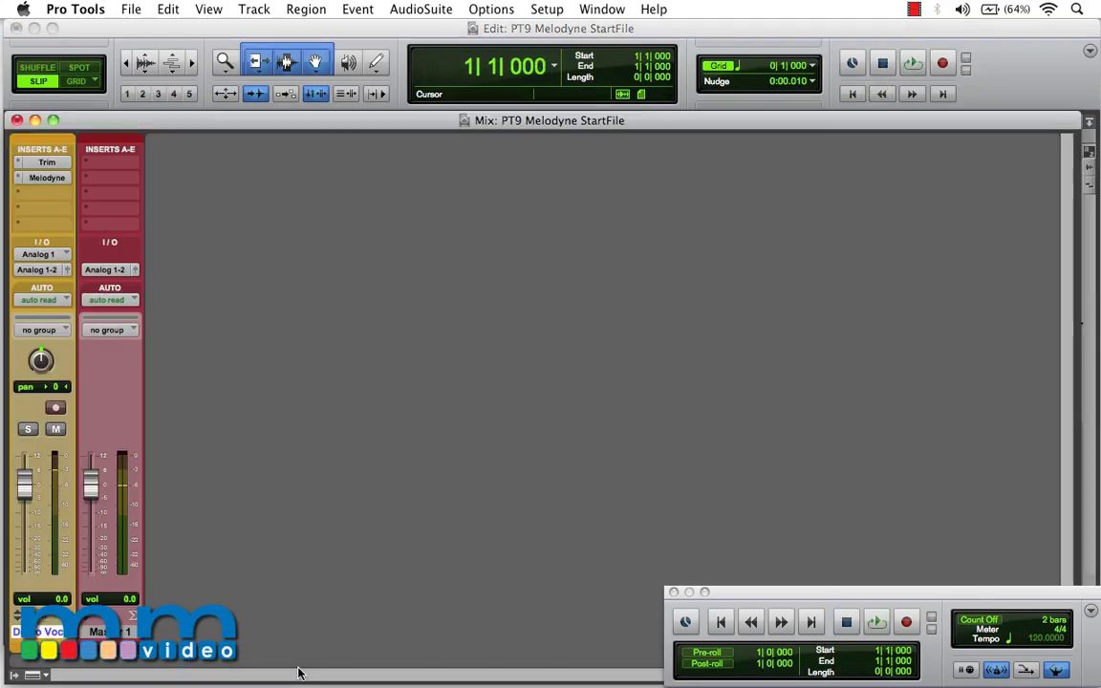
Open Melodyne on Demo Vocal, arm Transfer, and play the track through to capture the vocal.
click(56, 178)
click(110, 214)
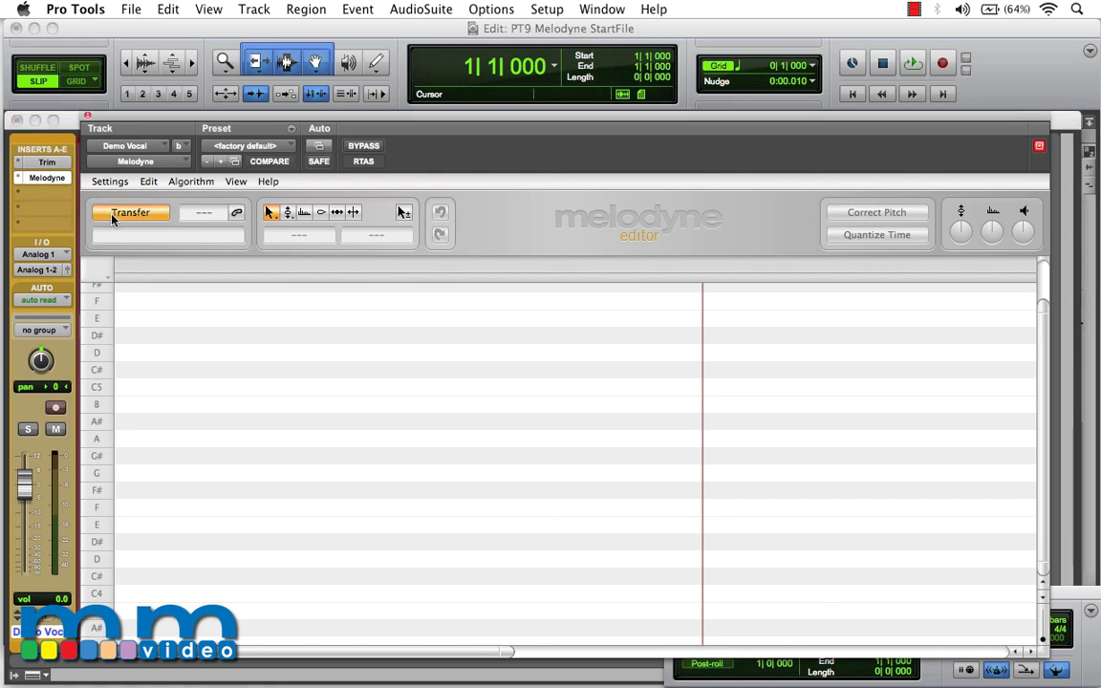
key(super+equal)
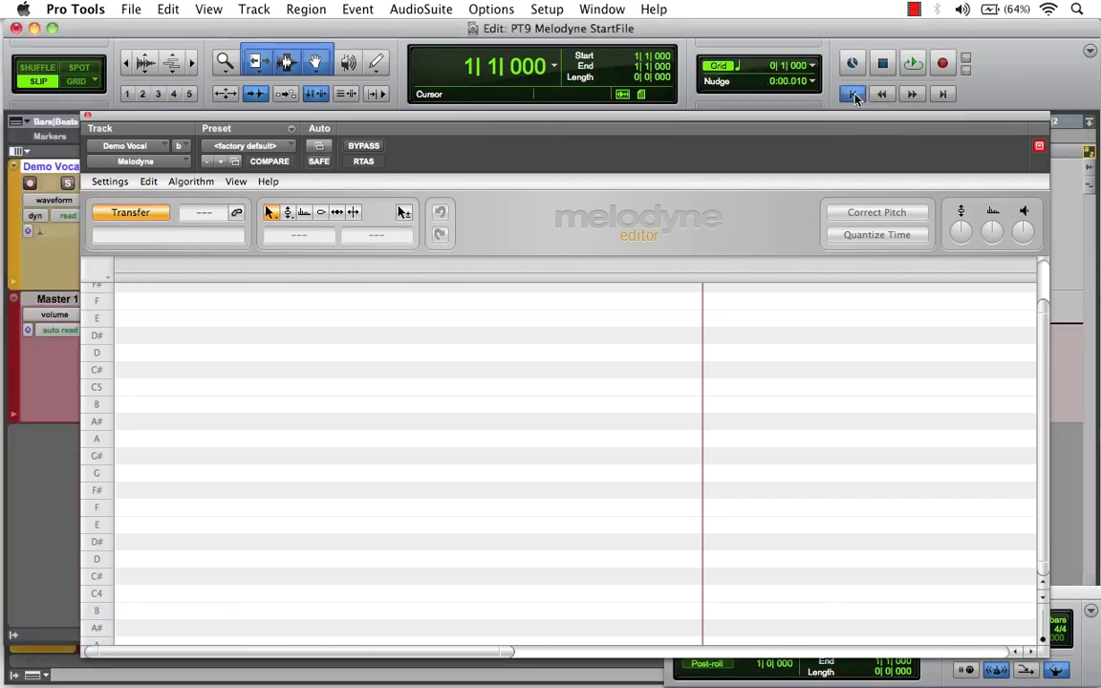
click(918, 65)
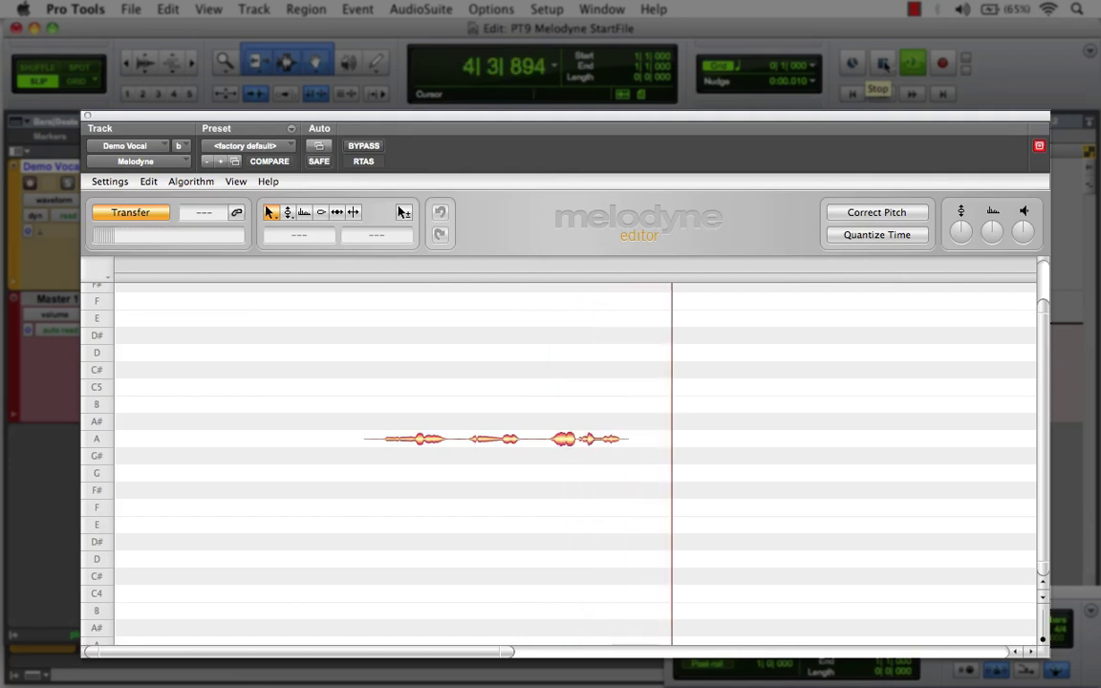
key(space)
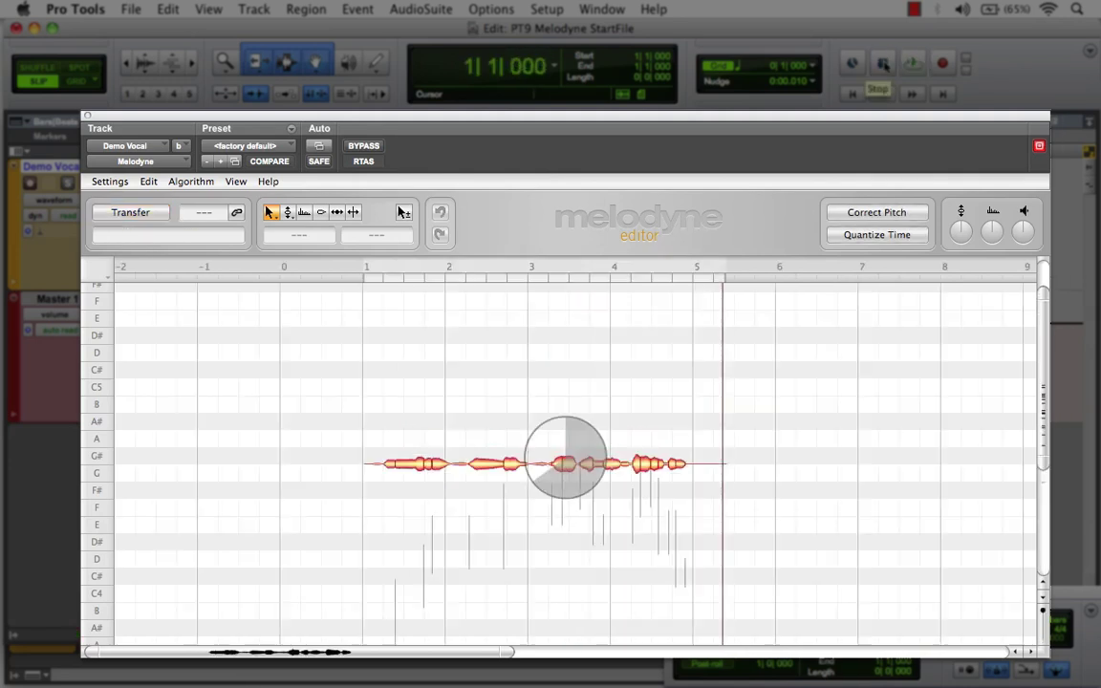
Show the notes with pitch curves, zoom in on the vocal, and pan to the first notes.
click(403, 212)
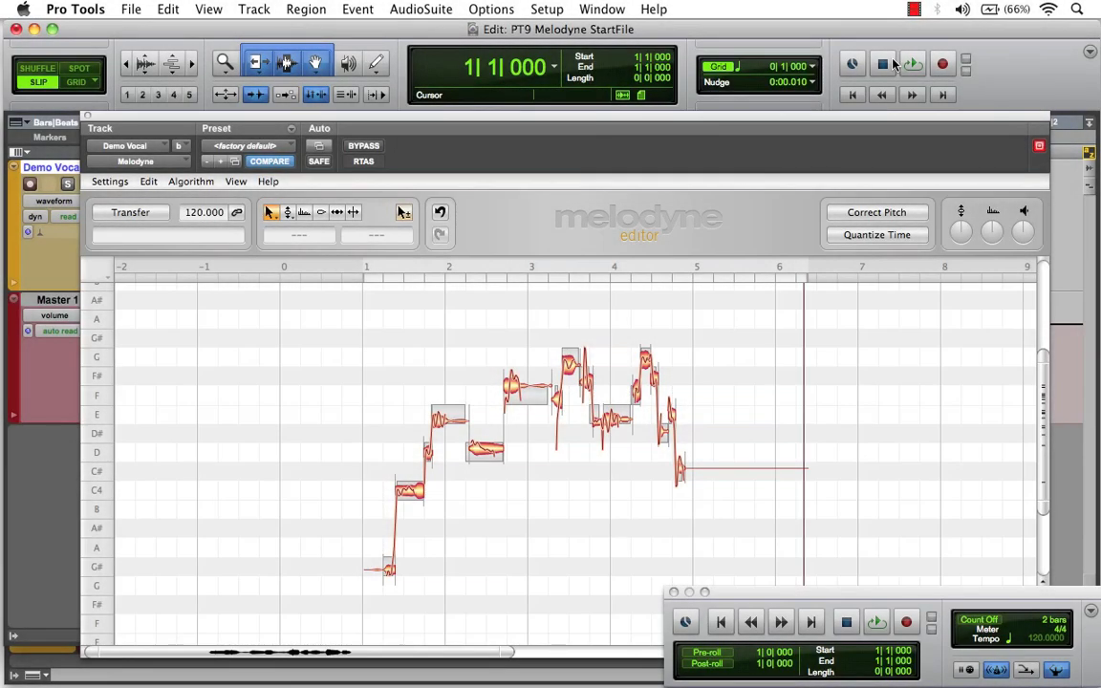
right_click(618, 367)
click(618, 402)
drag(483, 521, 825, 572)
right_click(843, 506)
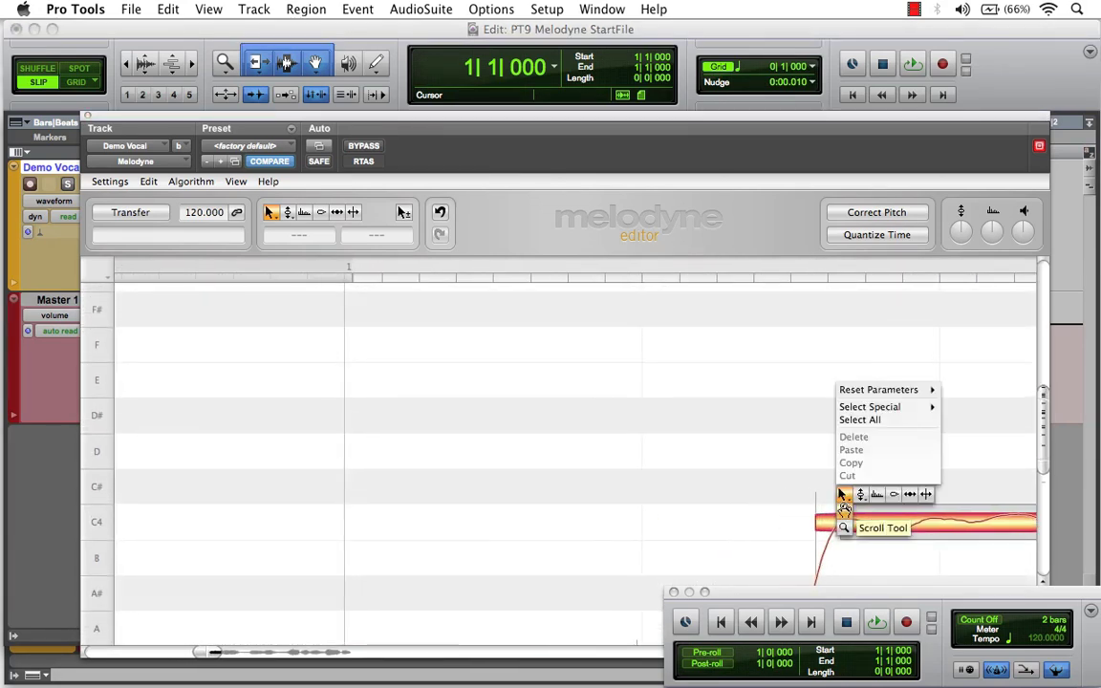
click(843, 494)
drag(846, 516, 415, 421)
Zoom in closely around the long C4 note and return to the Main Tool.
right_click(467, 408)
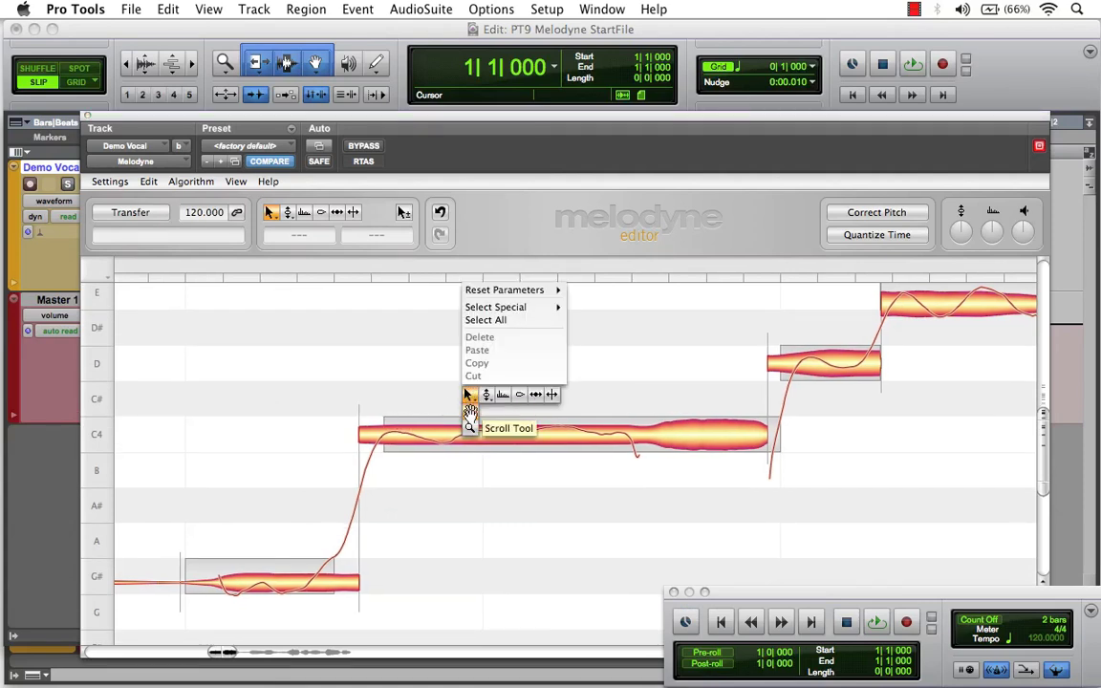
click(469, 427)
drag(482, 444, 535, 573)
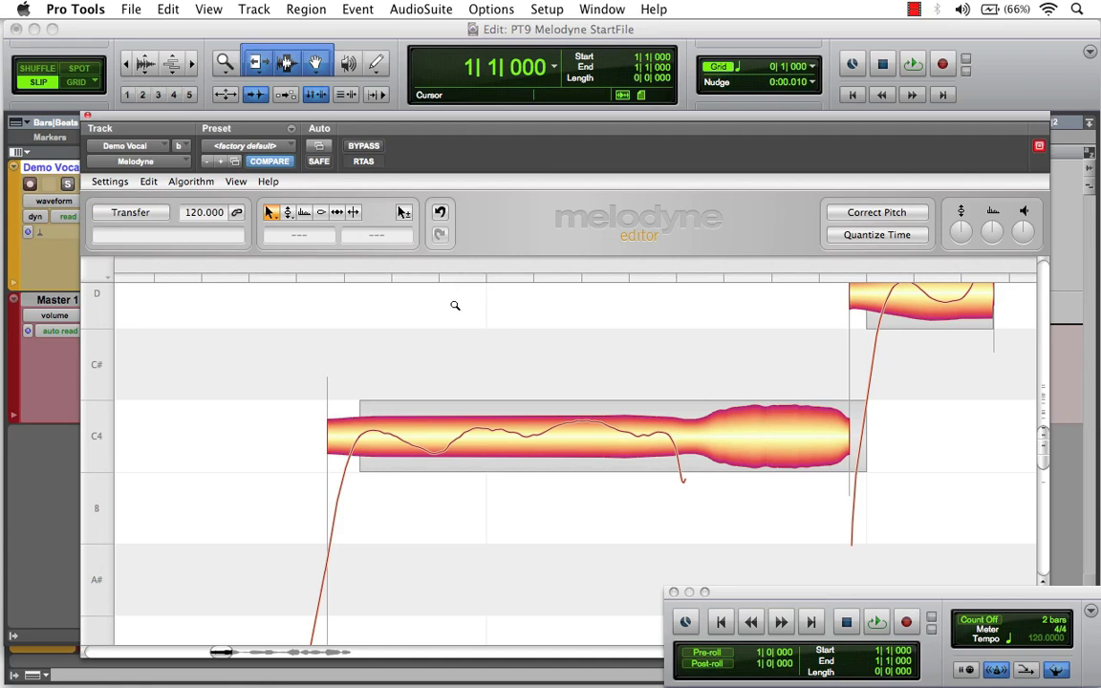
click(271, 217)
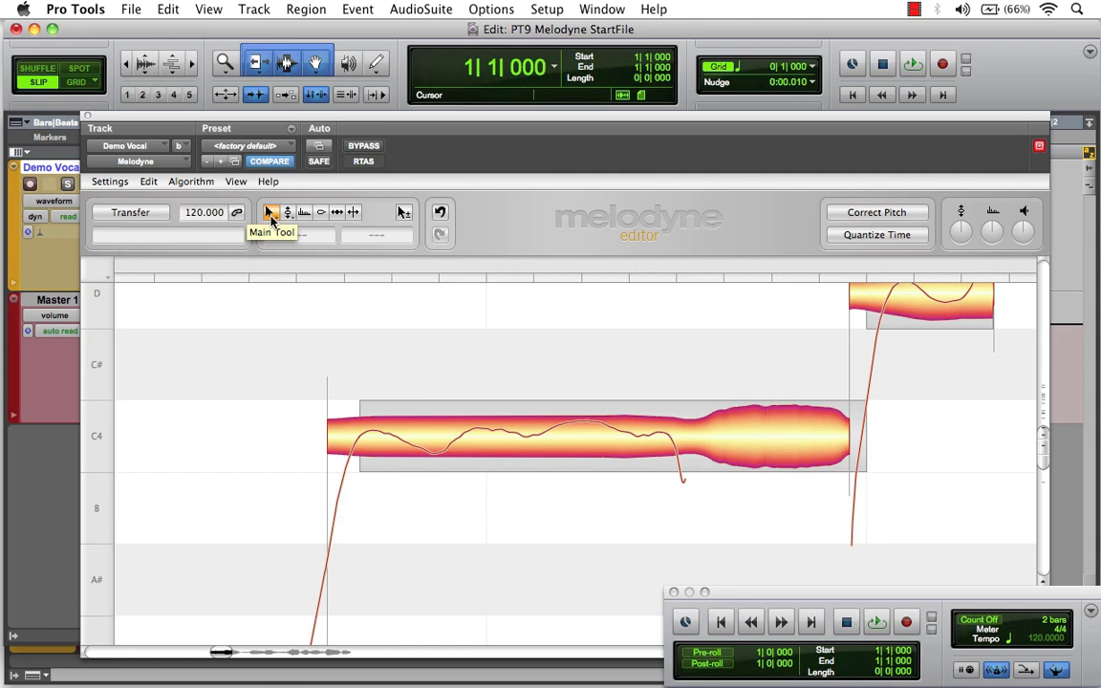
right_click(491, 346)
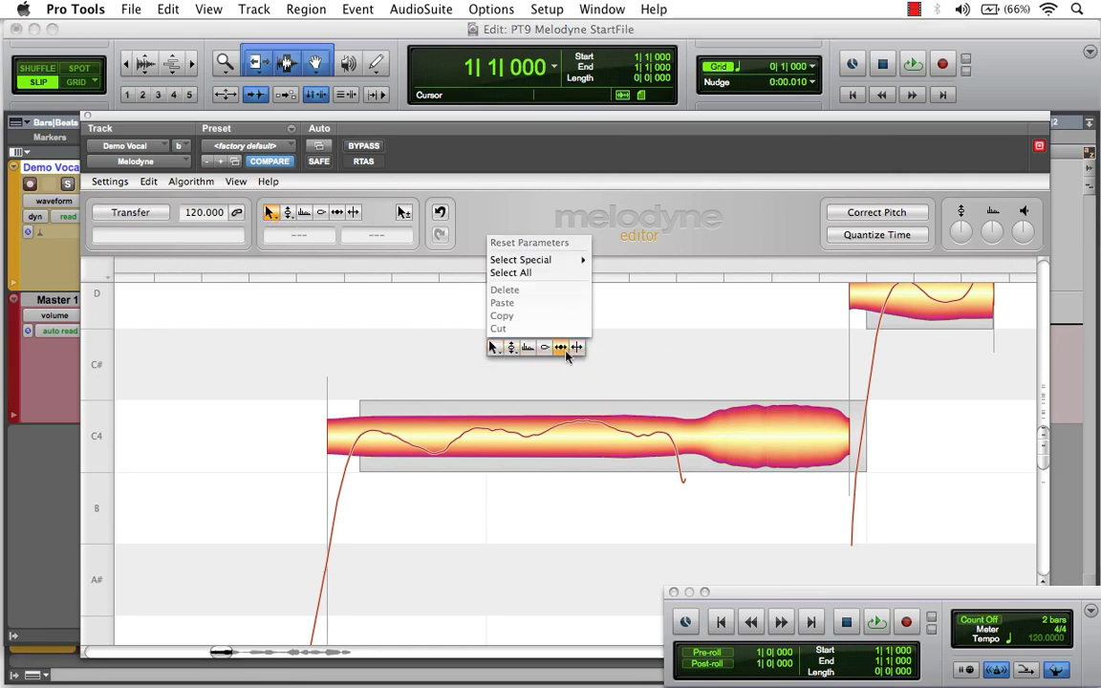
click(494, 353)
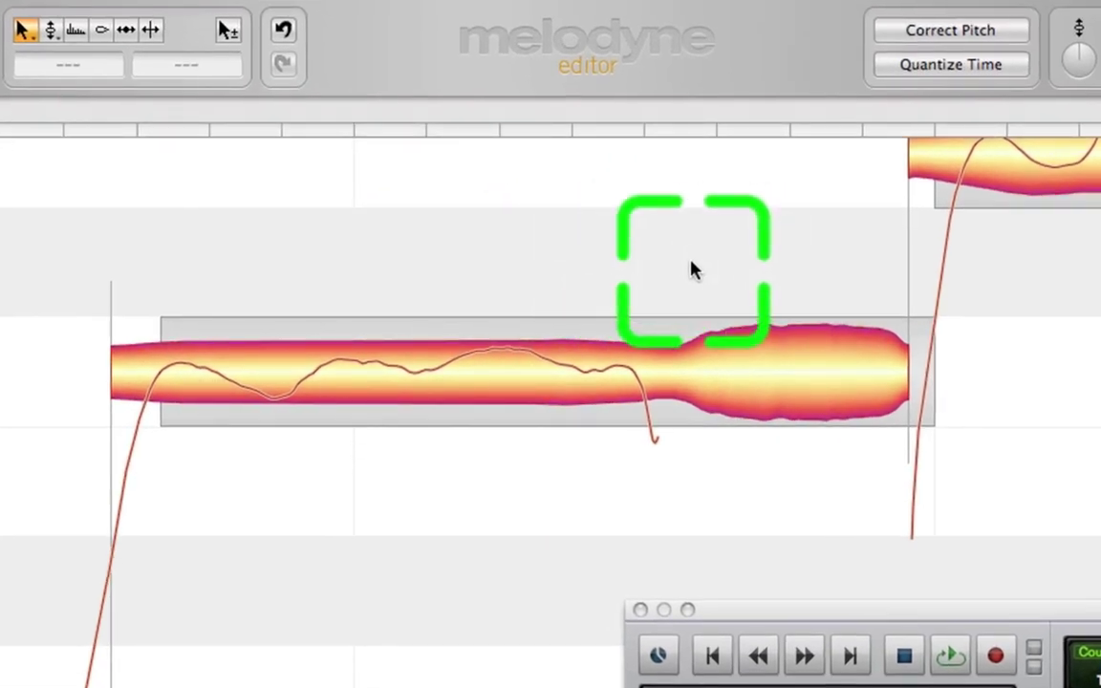
double_click(675, 326)
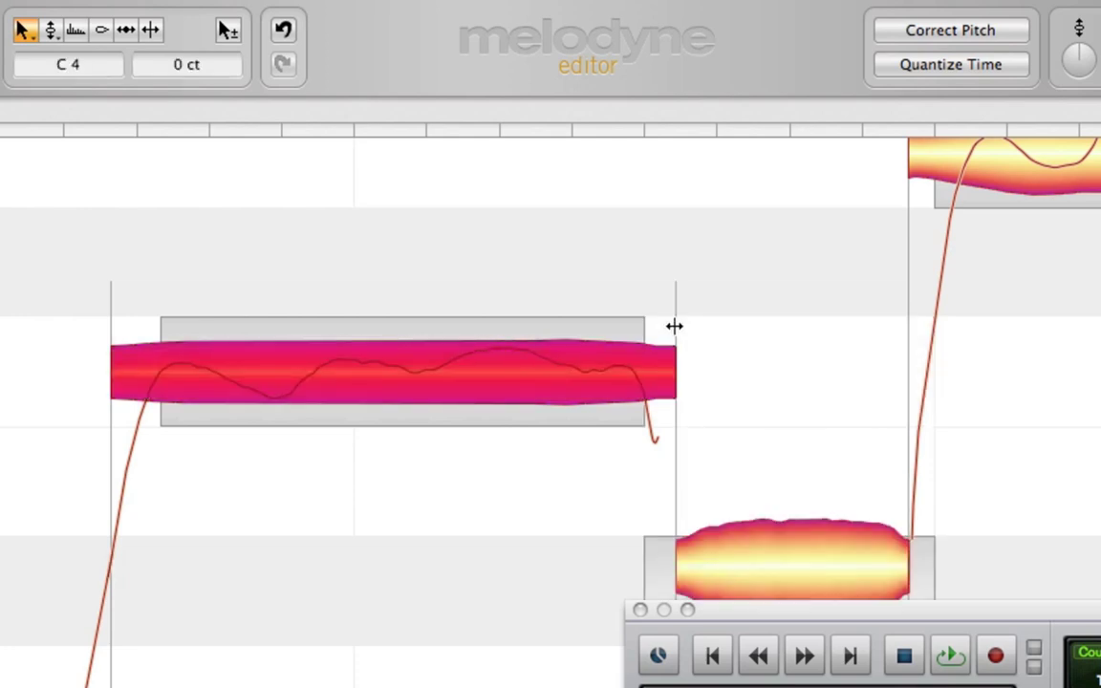
scroll(674, 326, down, 1)
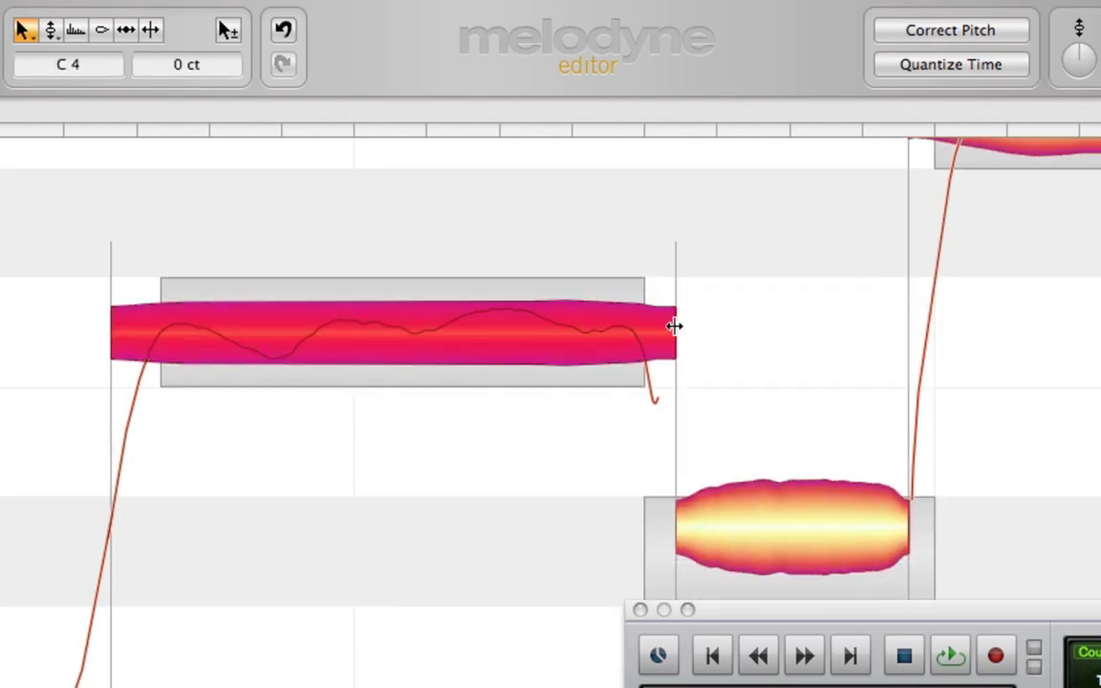
click(285, 38)
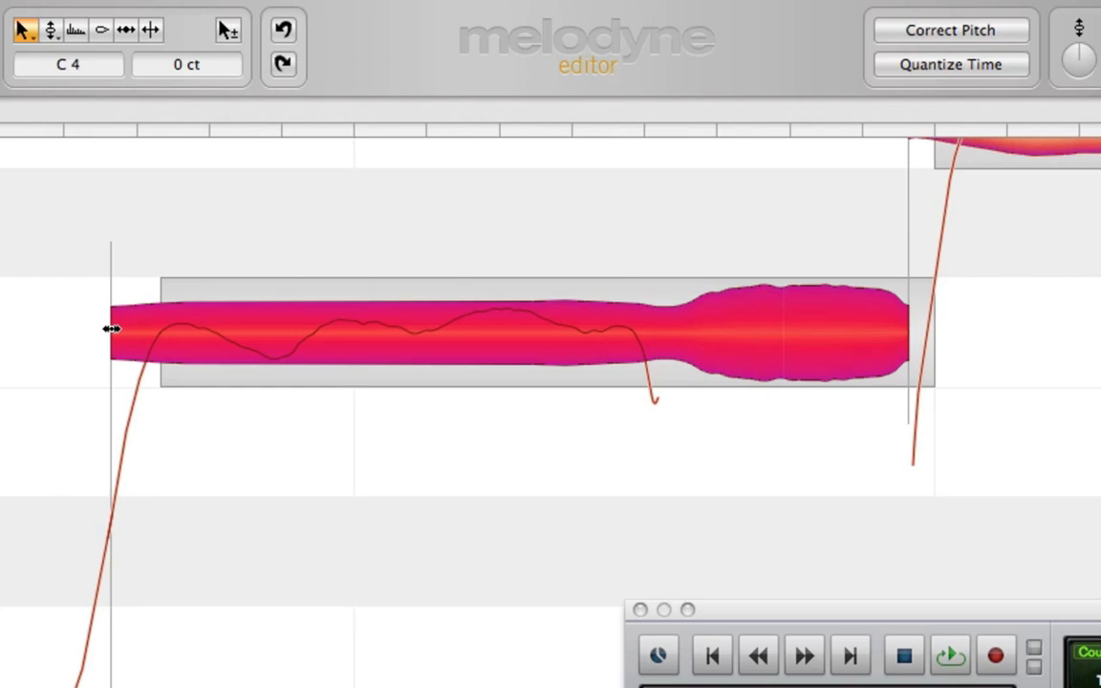
drag(113, 325, 114, 411)
click(279, 34)
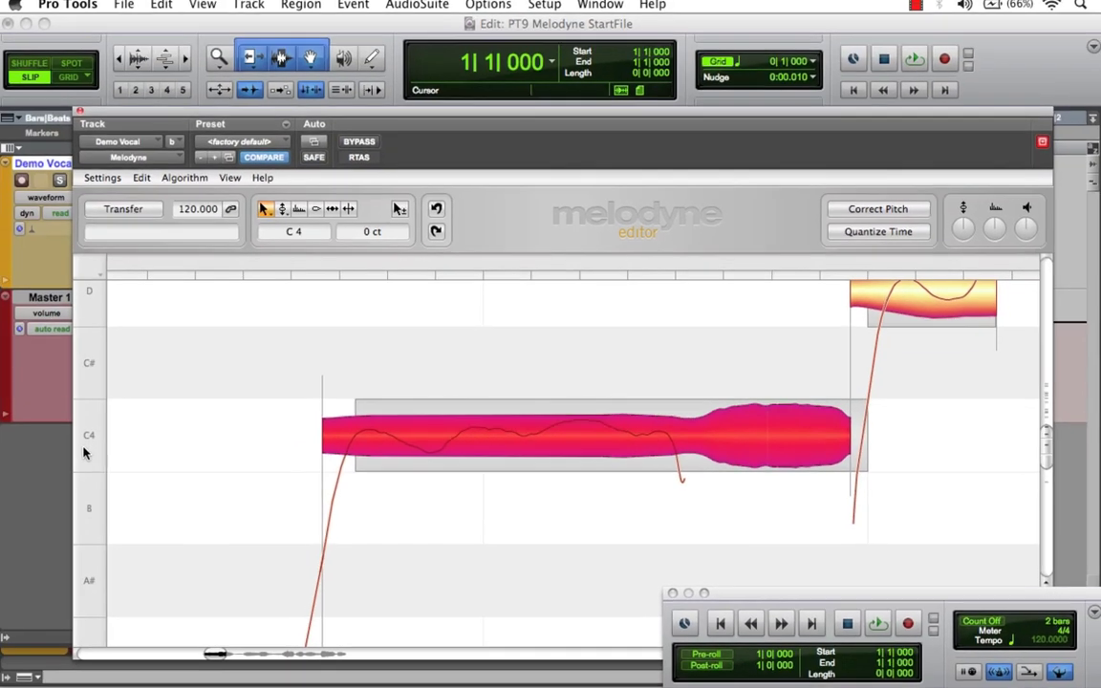
Turn on Scale Snap, try moving the C4 note up to D4, and return it to C4.
right_click(100, 449)
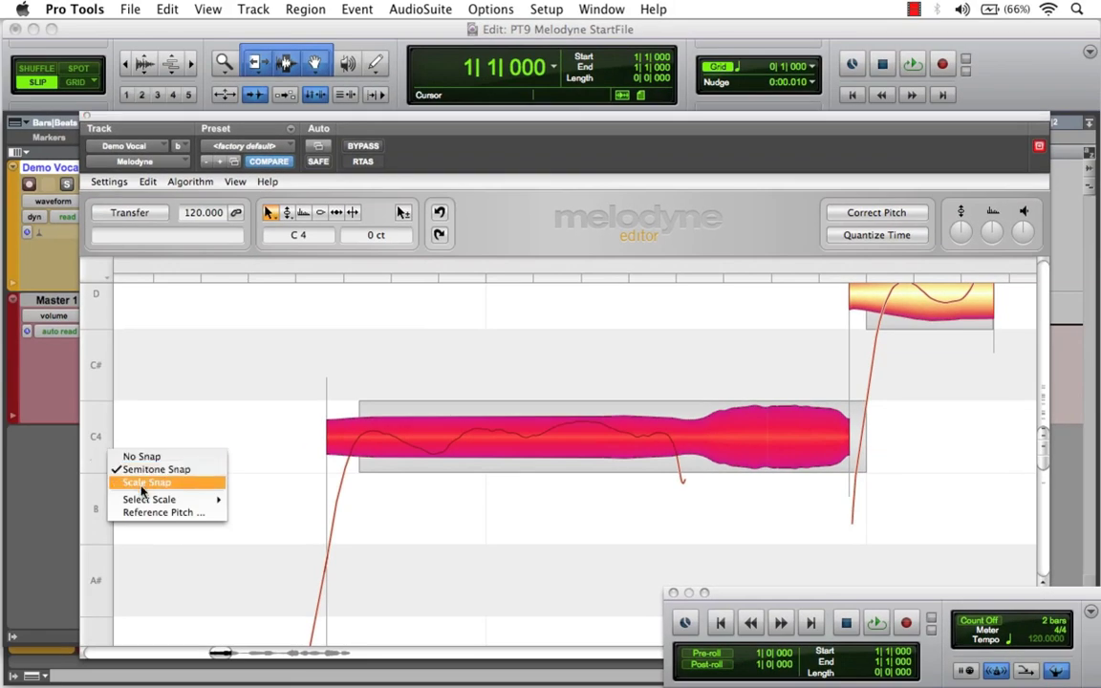
click(144, 483)
scroll(210, 497, up, 2)
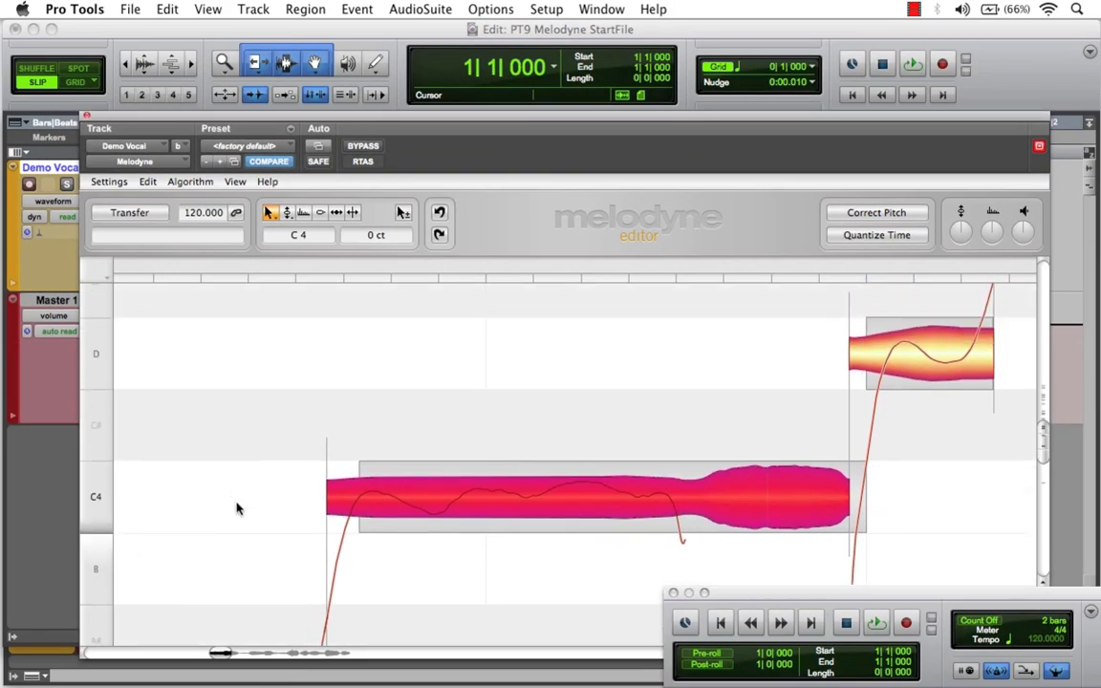
drag(508, 495, 552, 337)
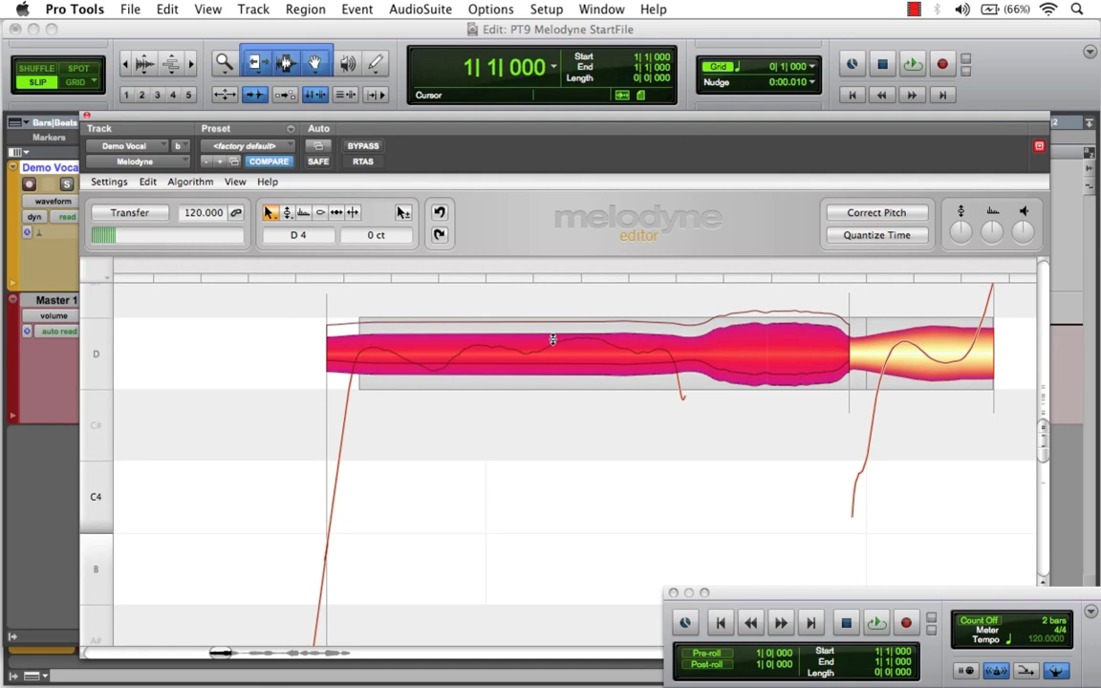
drag(498, 369, 498, 490)
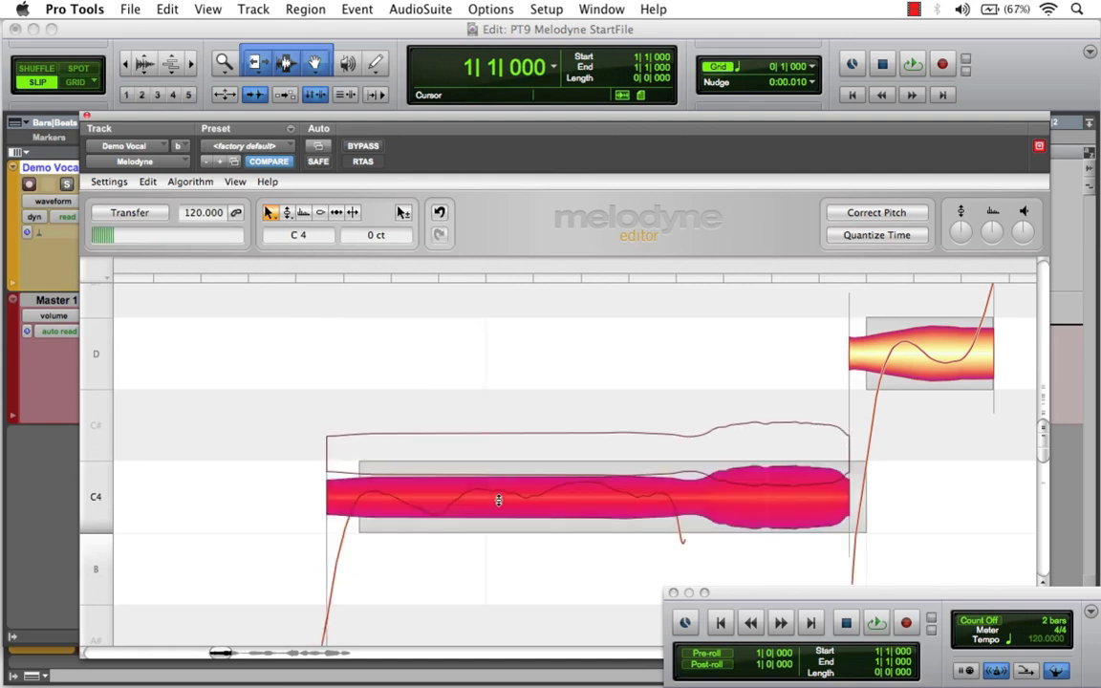
right_click(532, 370)
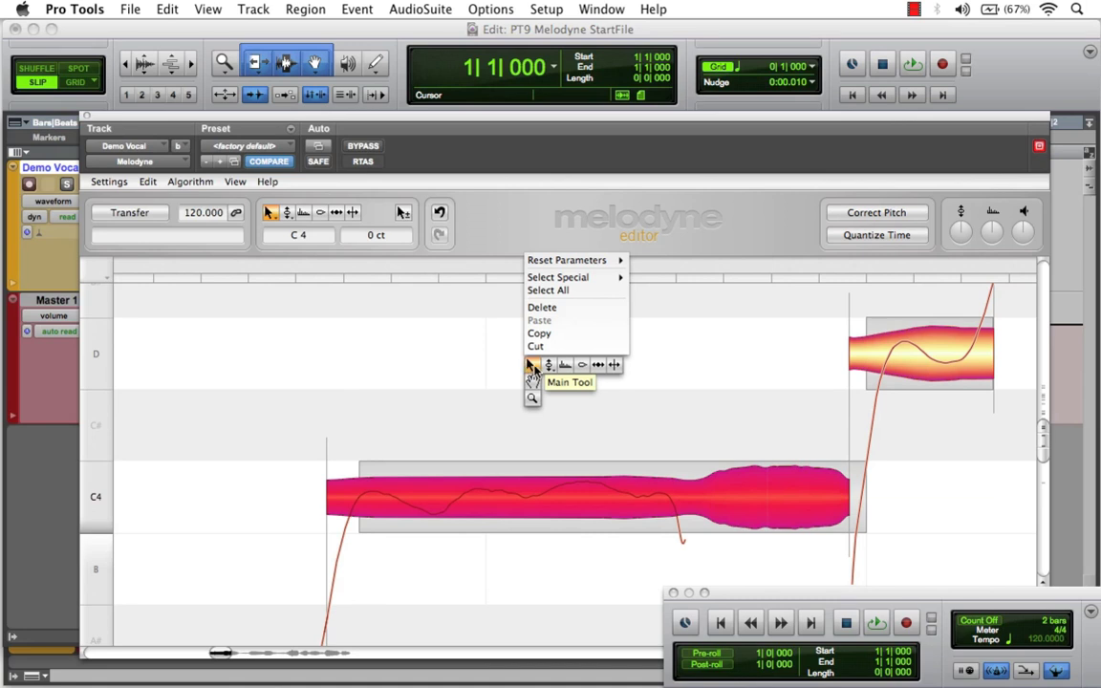
click(533, 366)
scroll(538, 374, down, 2)
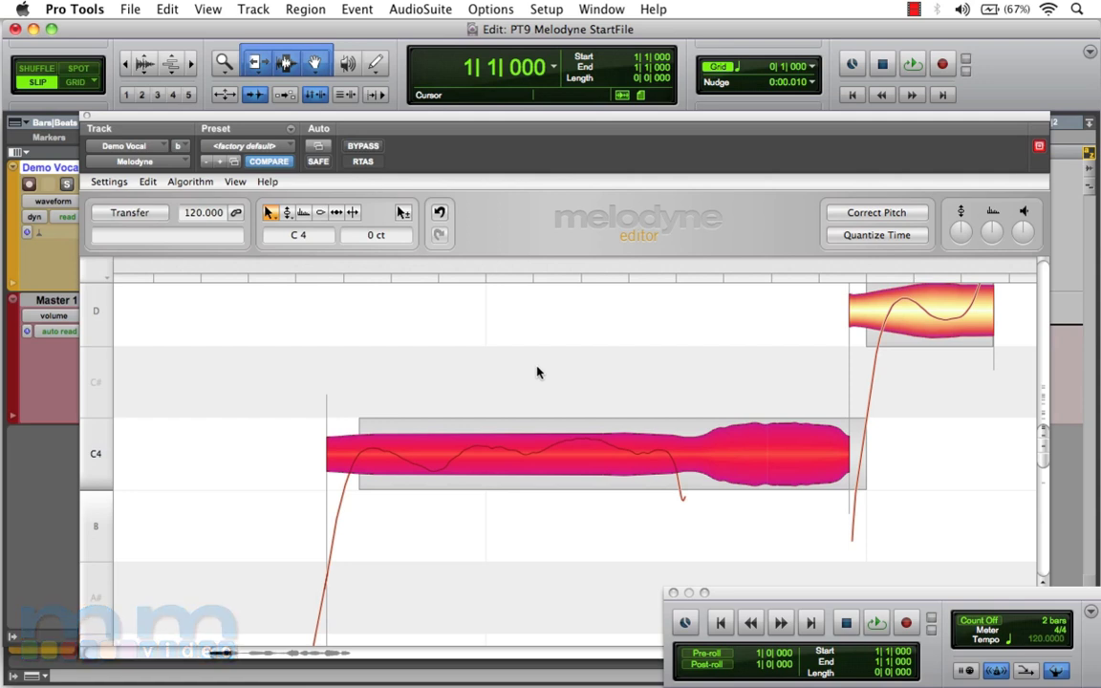
Zoom out and pan the note view to reveal the whole vocal phrase.
click(538, 372)
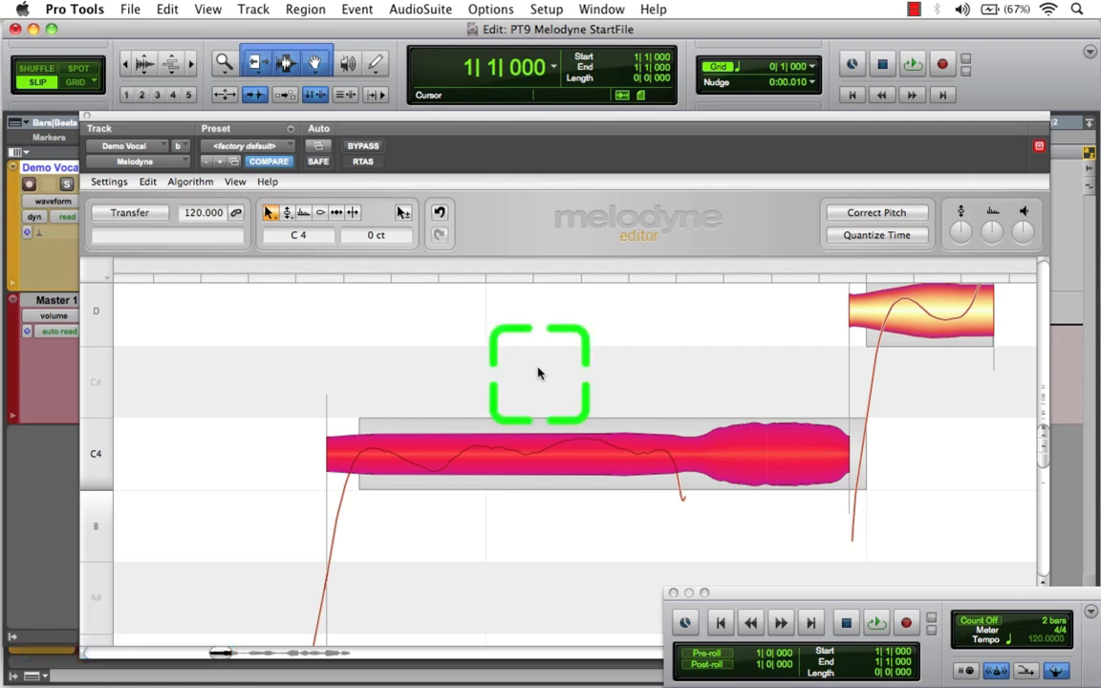
right_click(672, 361)
click(673, 359)
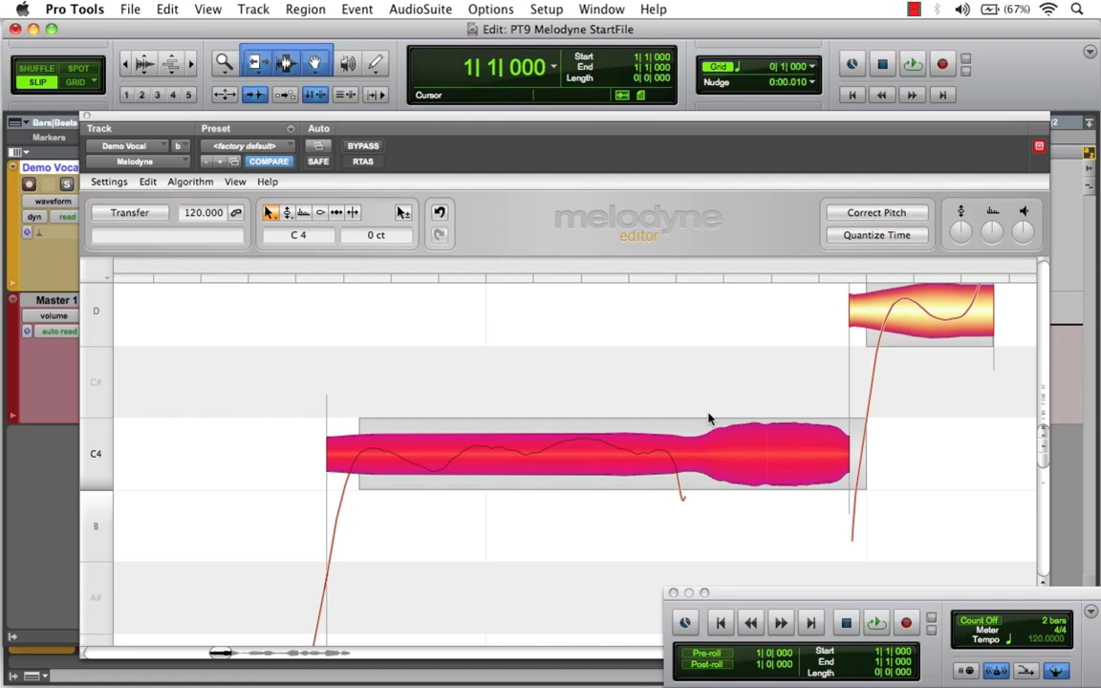
right_click(693, 337)
click(693, 371)
drag(760, 467, 536, 307)
right_click(688, 375)
click(686, 380)
drag(688, 393, 410, 378)
right_click(406, 382)
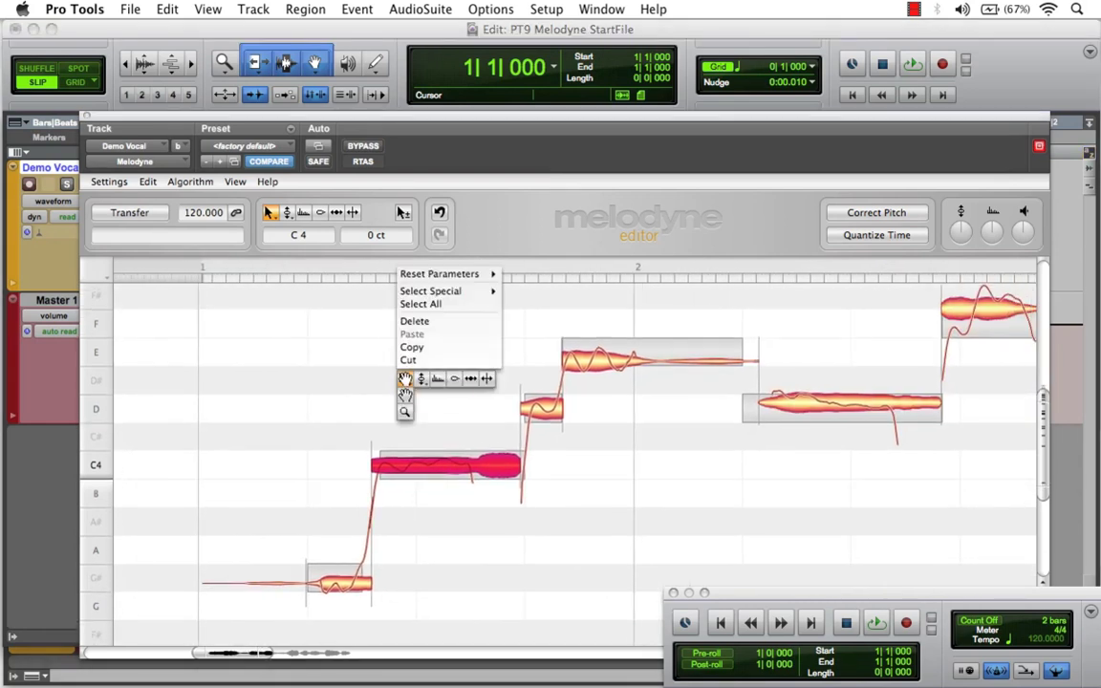
click(407, 384)
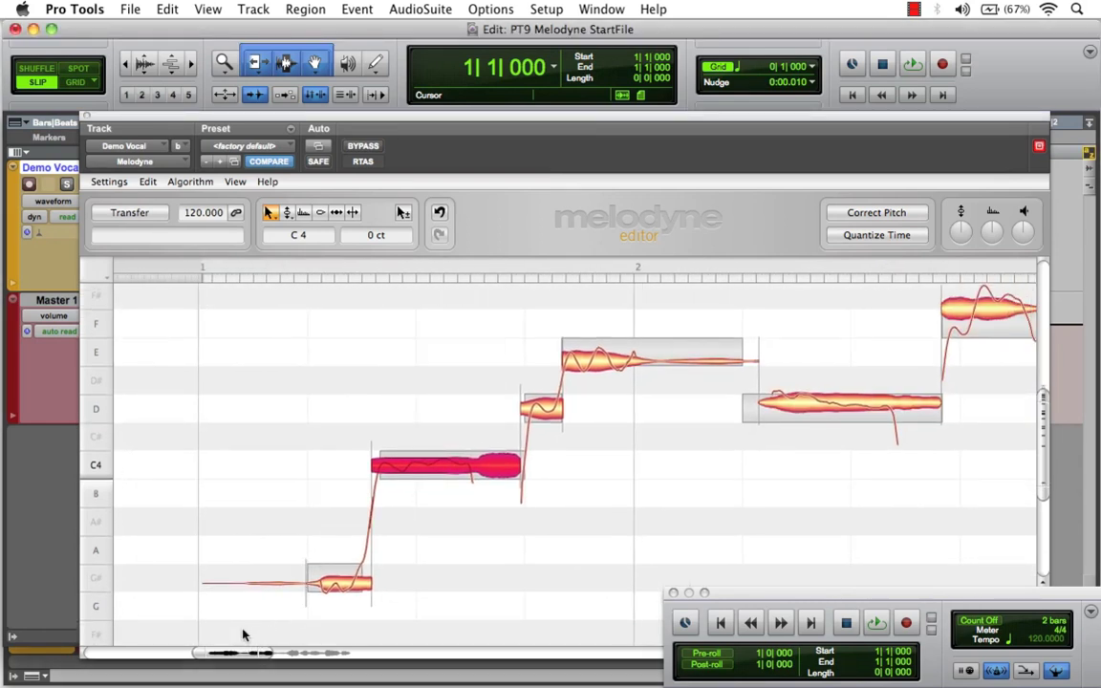
Select the C4, later D, and E notes together.
drag(198, 613, 632, 313)
click(593, 384)
drag(425, 511, 671, 332)
click(593, 382)
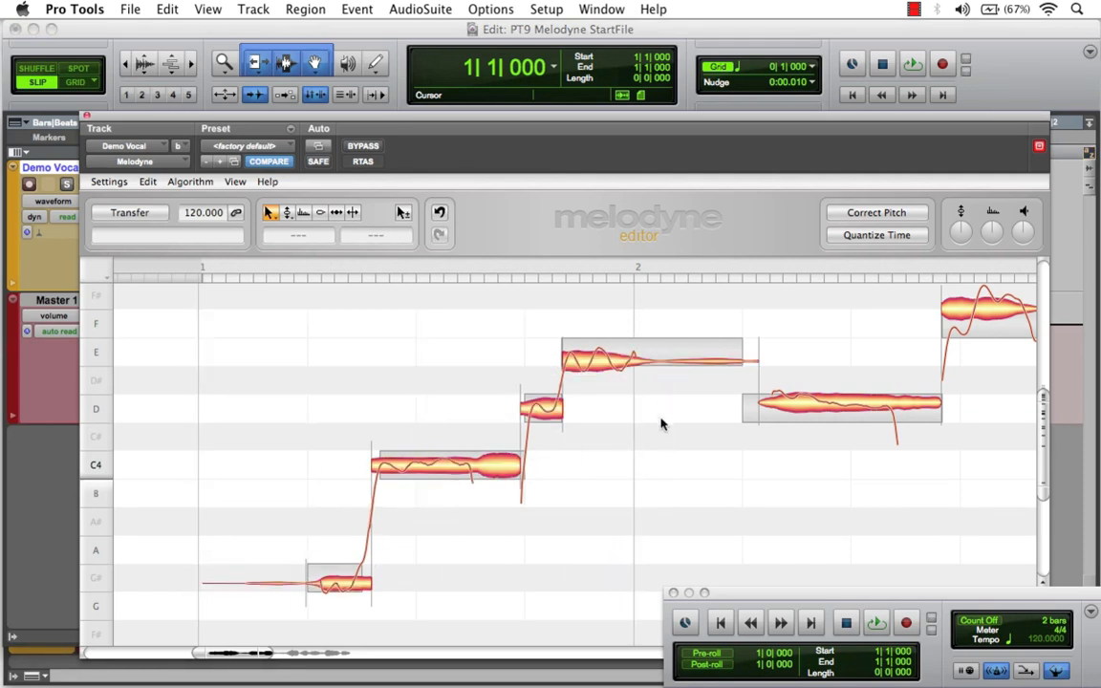
click(455, 471)
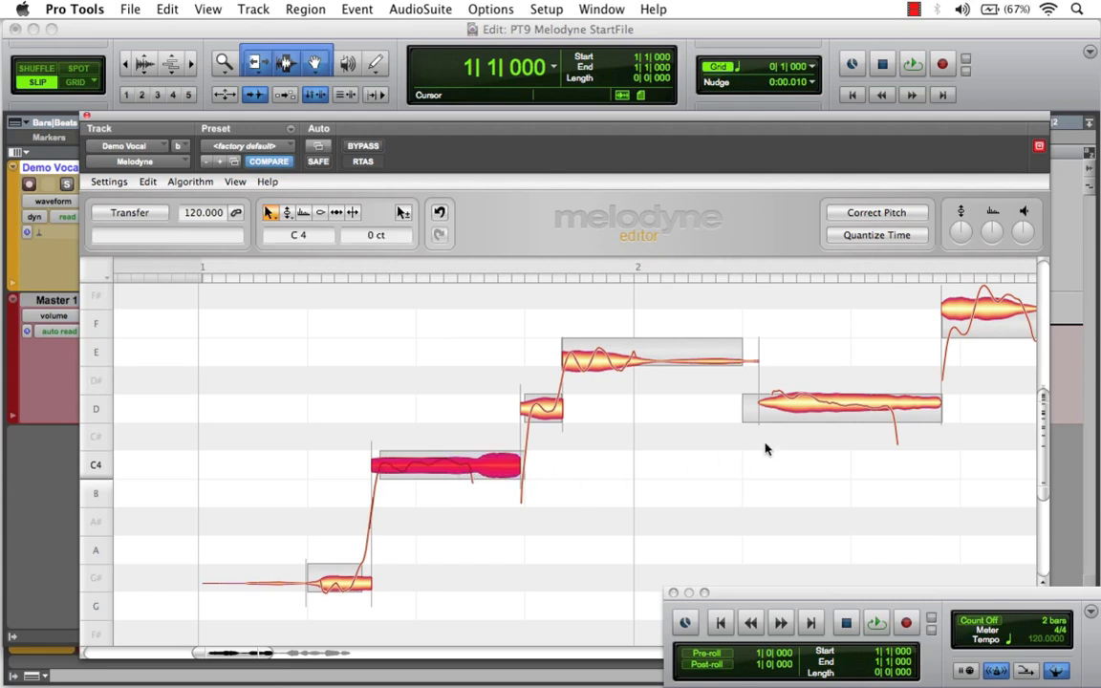
shift+click(806, 408)
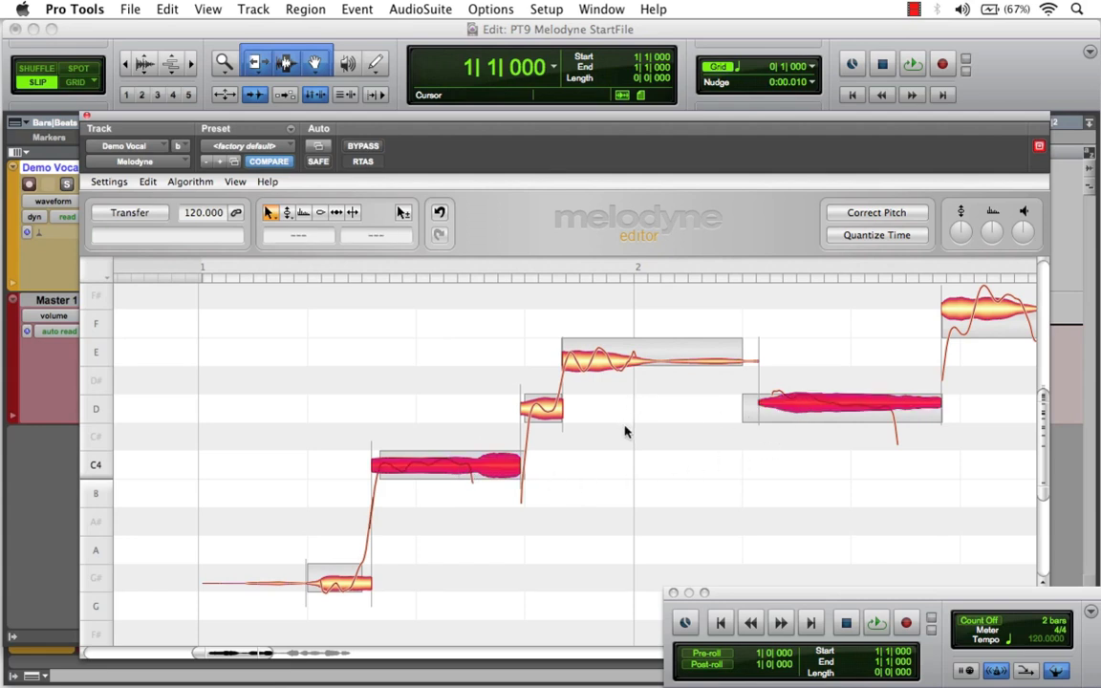
shift+click(592, 366)
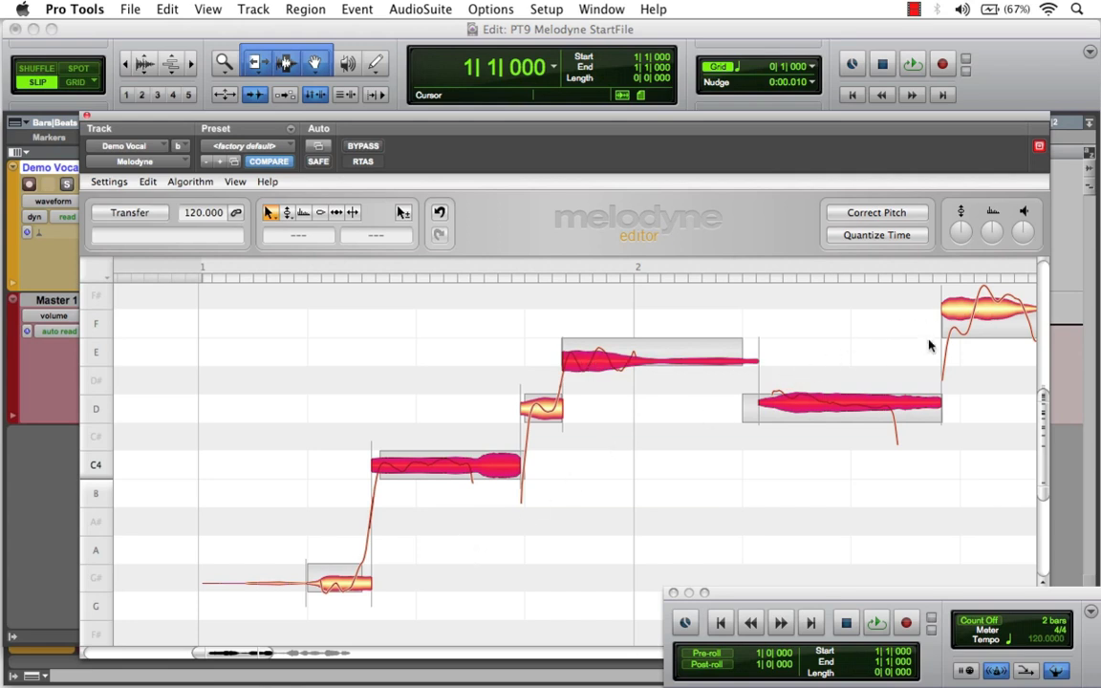
Pan to the phrase's opening notes and box-select the first four notes.
right_click(795, 506)
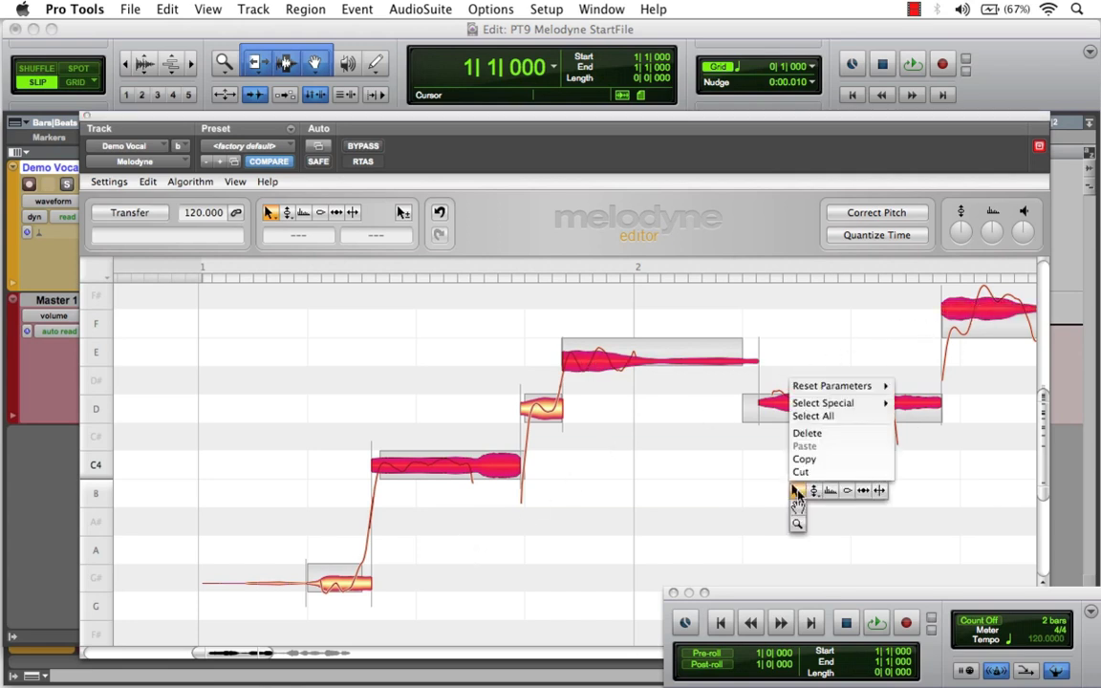
click(797, 507)
drag(794, 513, 686, 538)
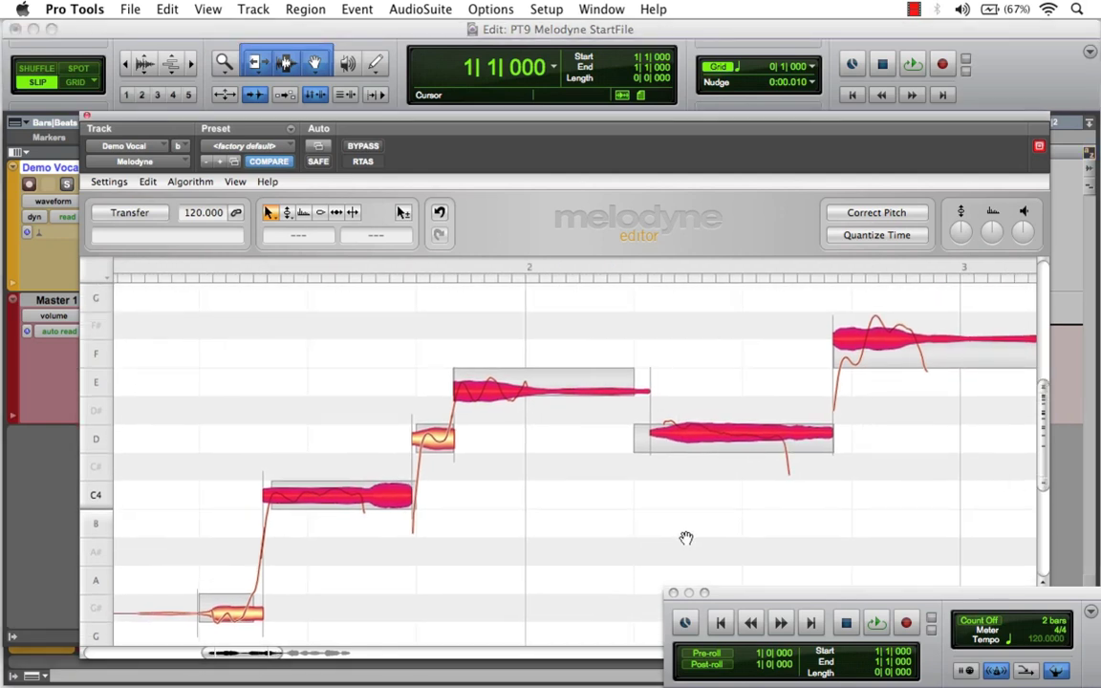
right_click(604, 495)
click(606, 497)
click(605, 497)
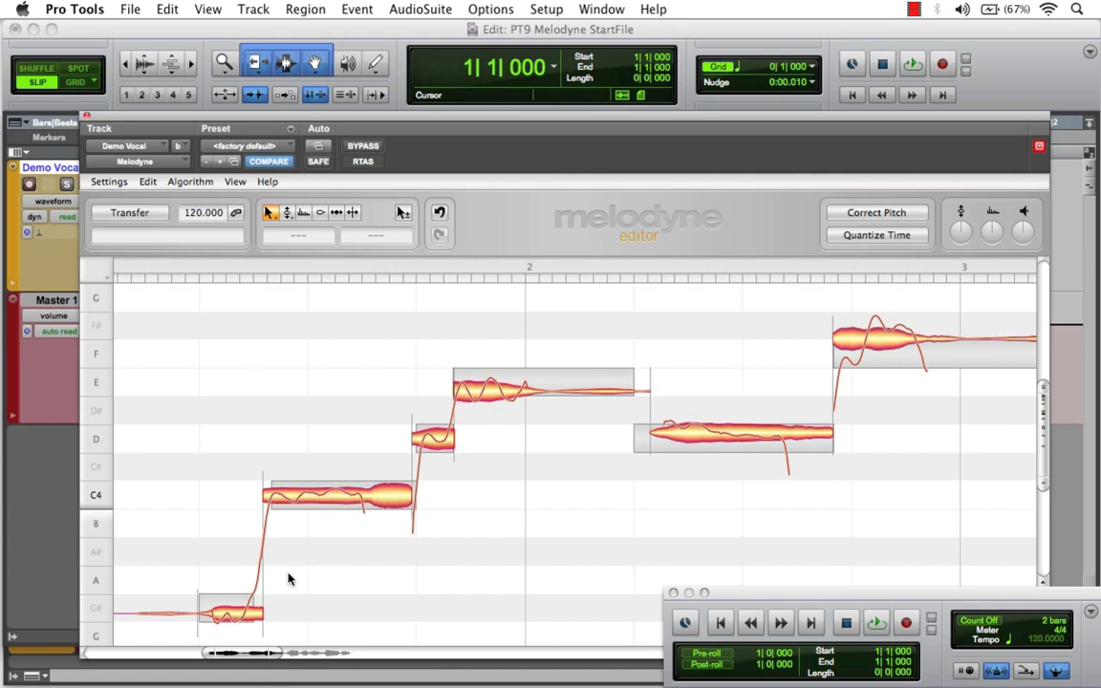
drag(142, 634, 540, 324)
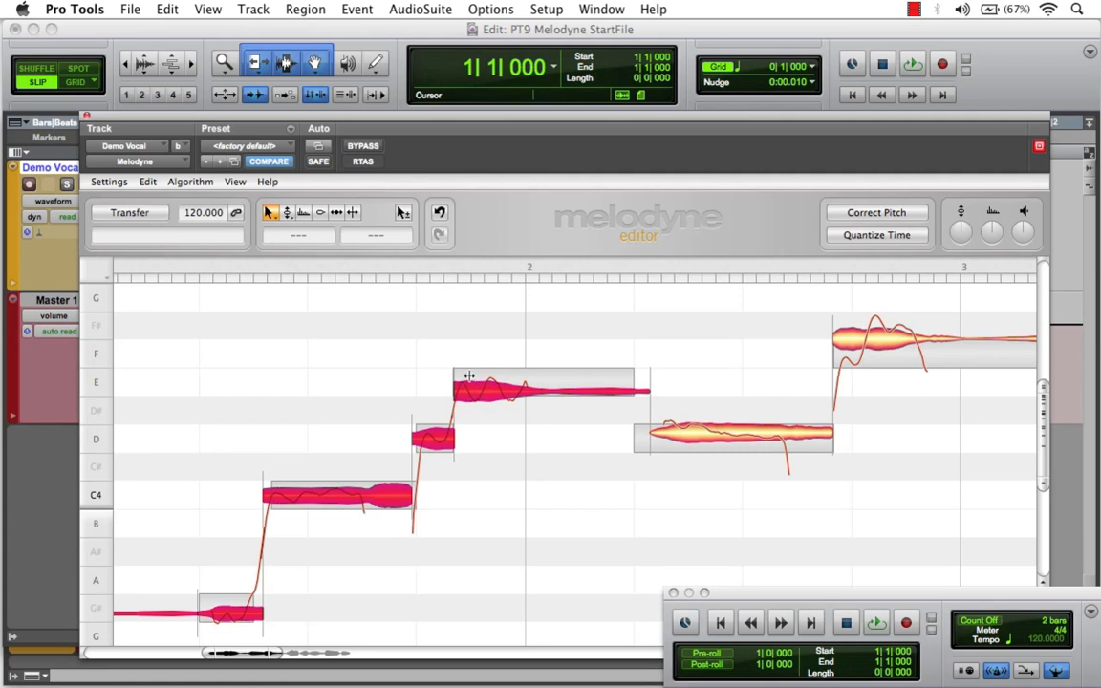
Try retiming the selected notes from the E note's start, then undo the change.
click(440, 218)
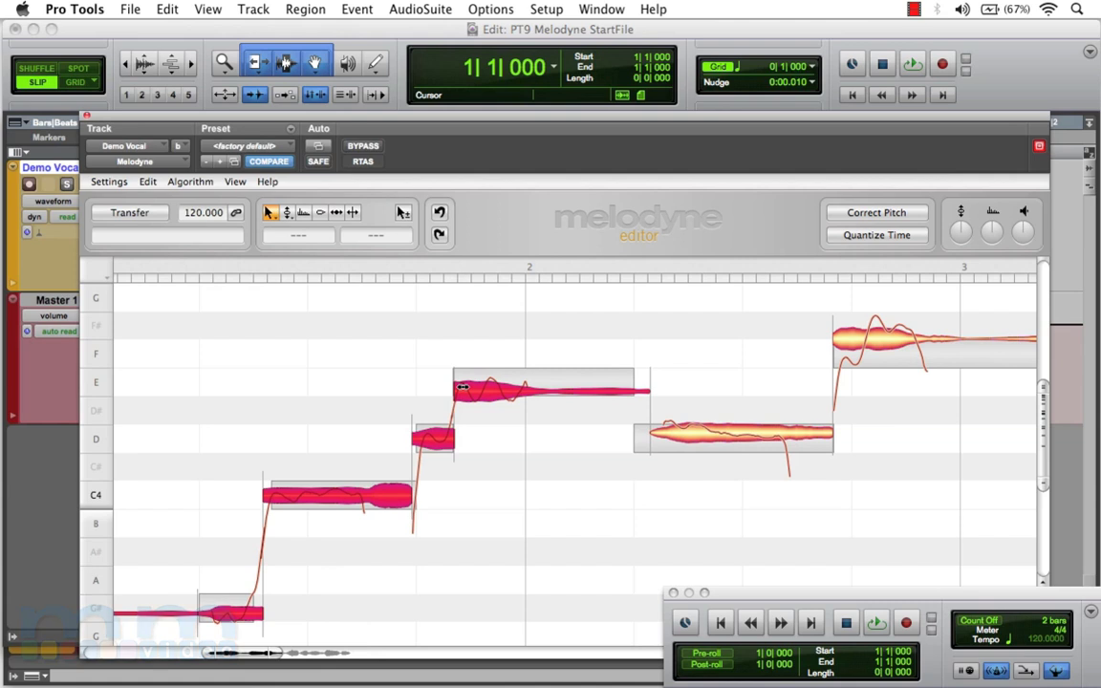
drag(459, 389, 538, 352)
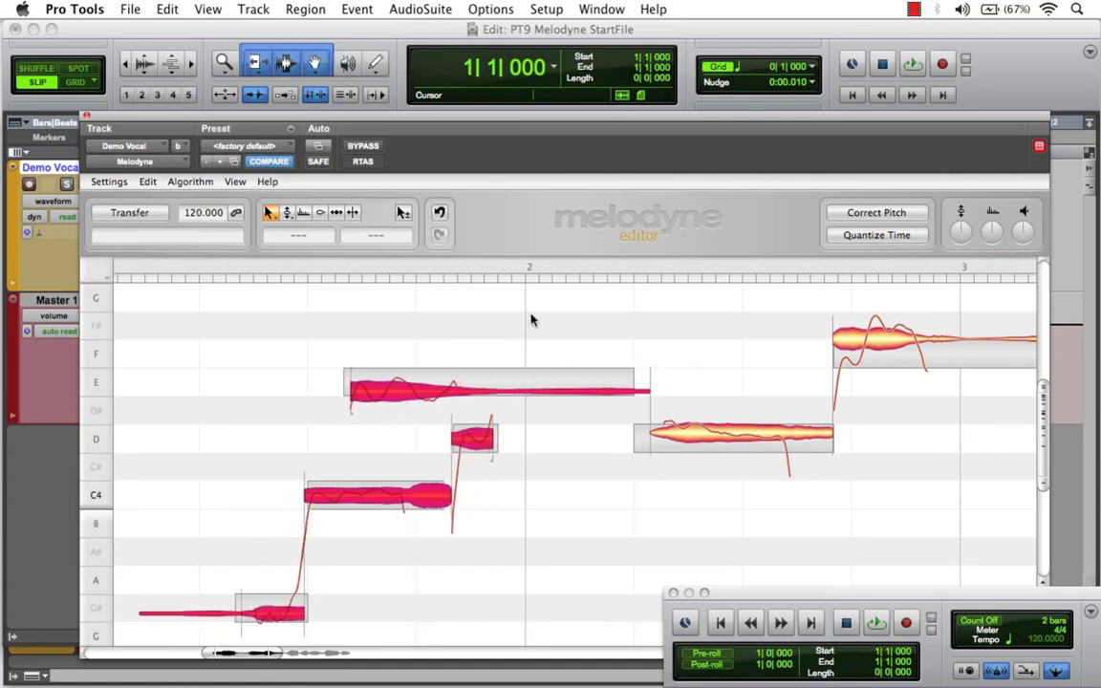
click(440, 214)
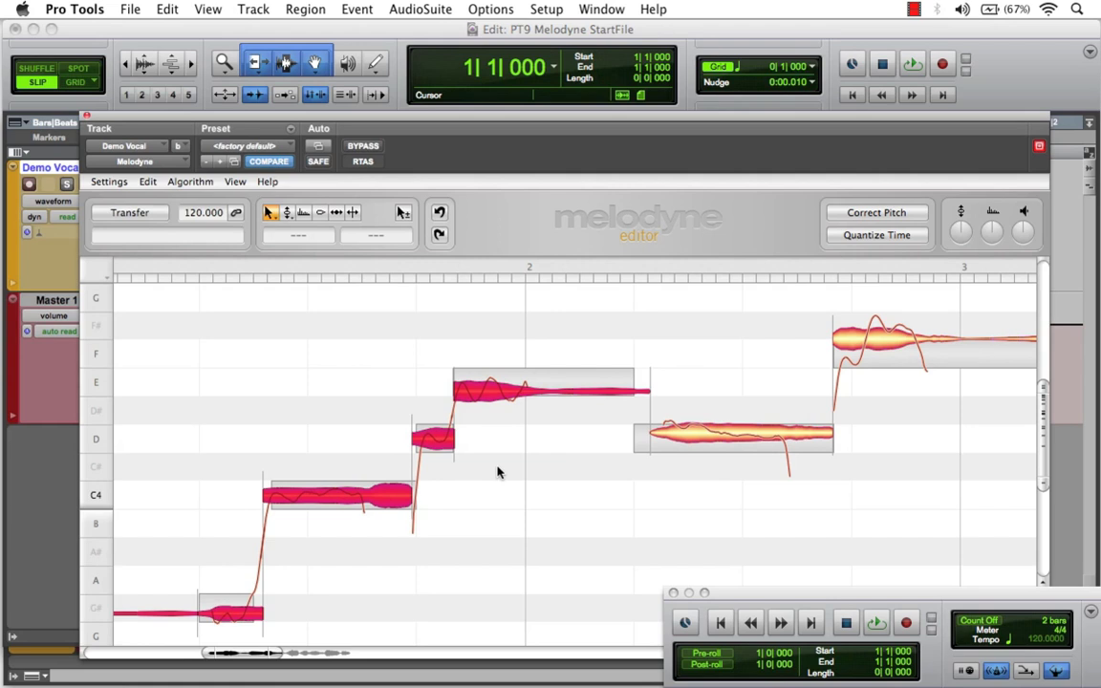
Split the long C4 note in two and lower its second half to A#3.
right_click(516, 482)
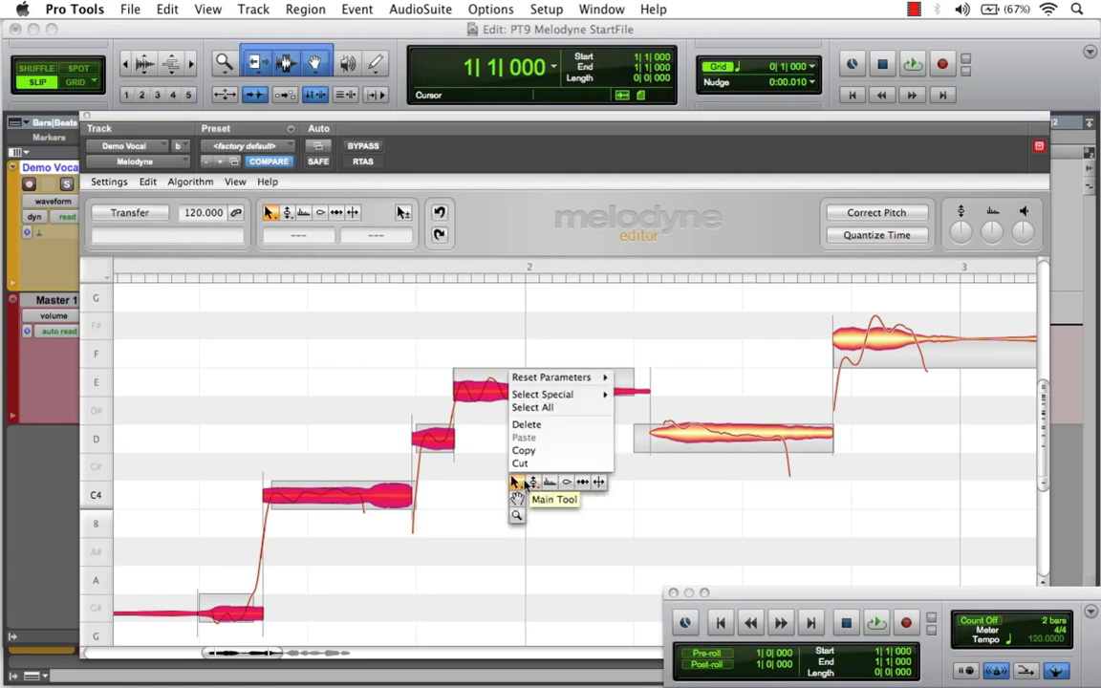
click(516, 483)
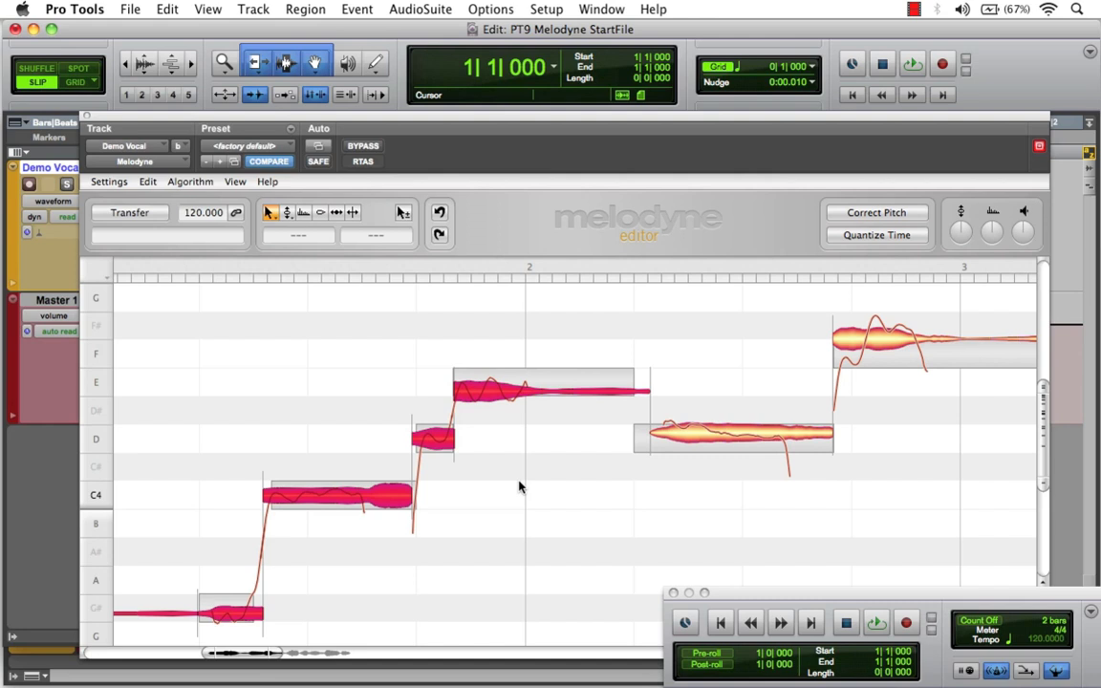
click(519, 487)
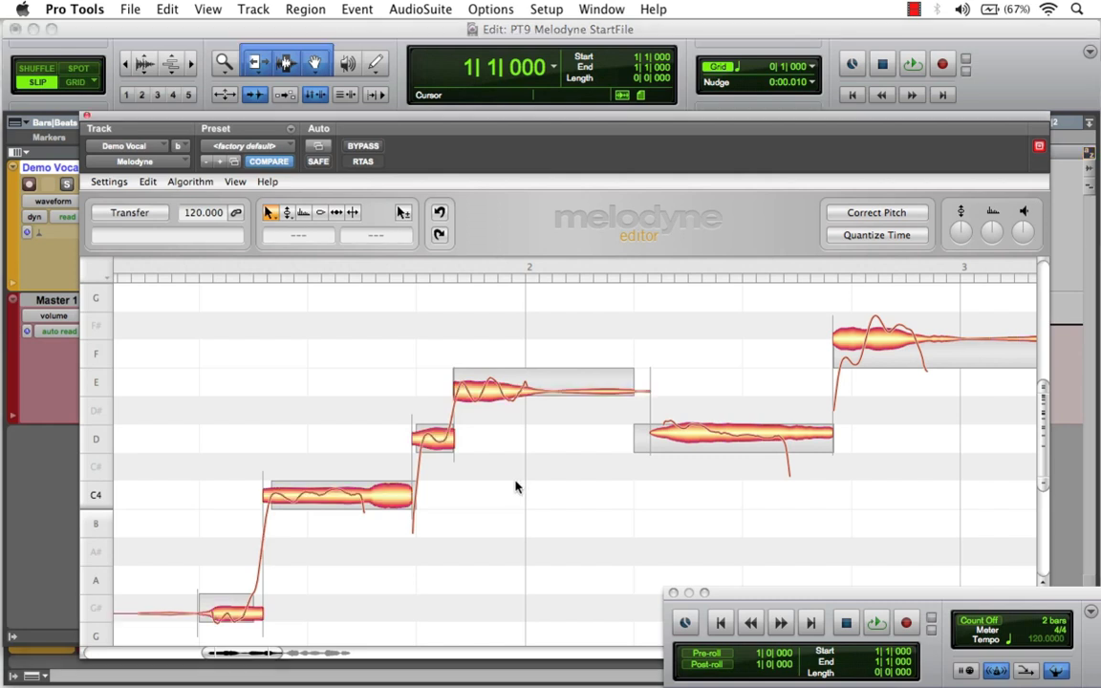
click(368, 487)
double_click(368, 487)
drag(387, 492, 388, 550)
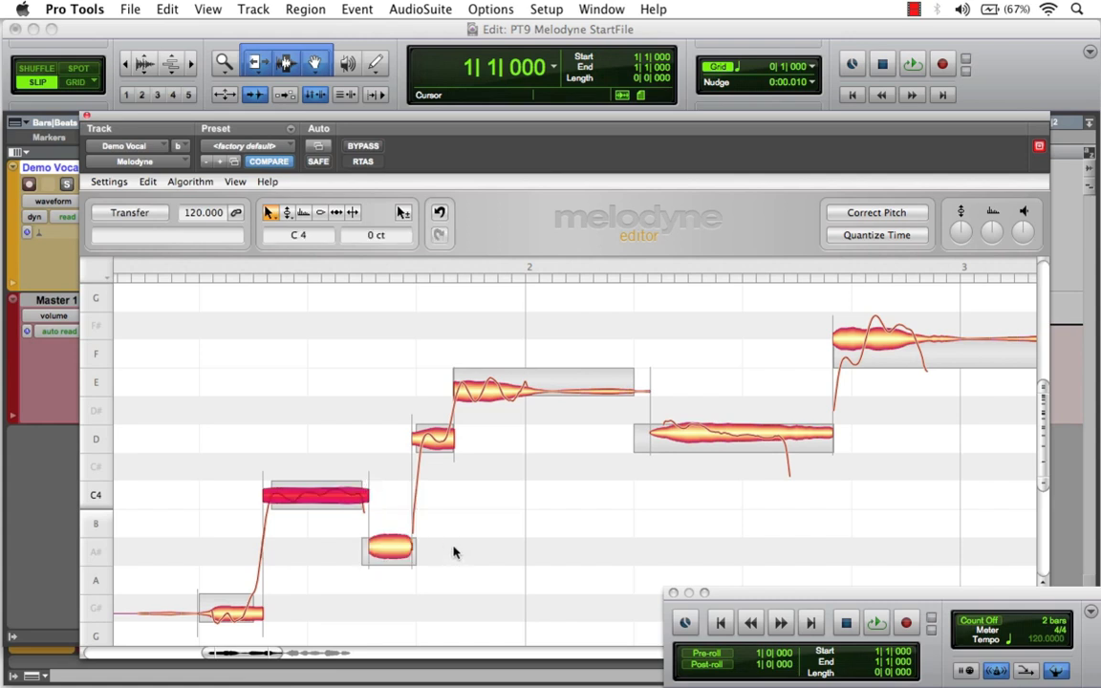
Try other pitches for the first half of the C4 note, leaving it at C4.
click(323, 500)
mouse_move(323, 501)
mouse_down()
mouse_move(325, 327)
mouse_move(326, 530)
mouse_move(323, 501)
mouse_up()
right_click(505, 488)
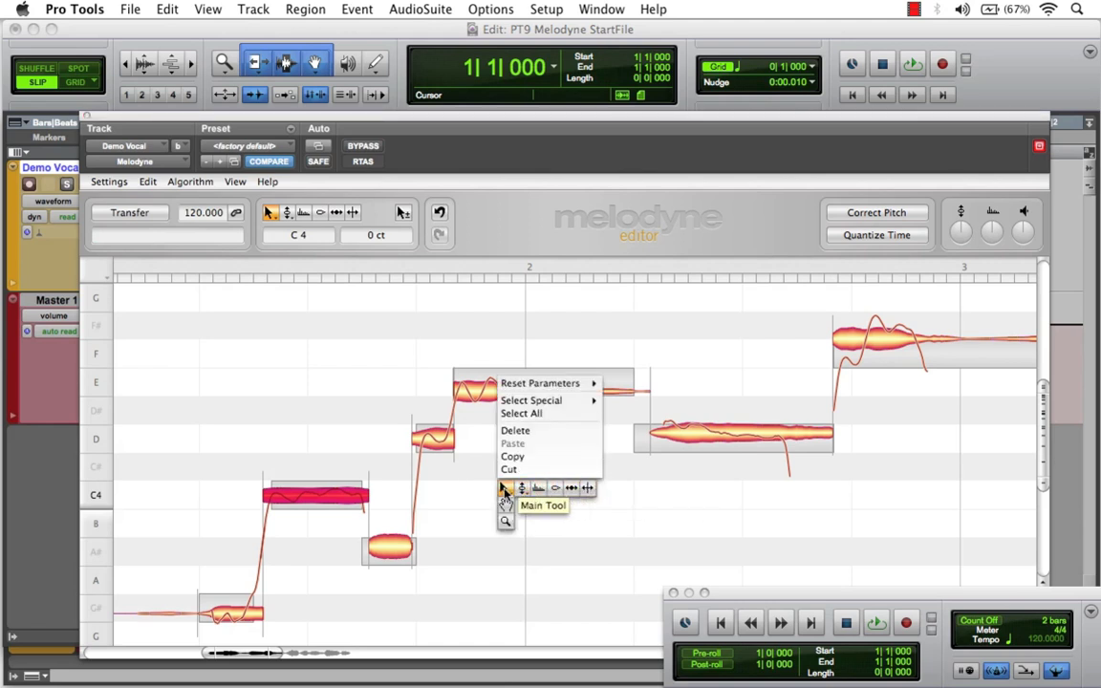
click(506, 489)
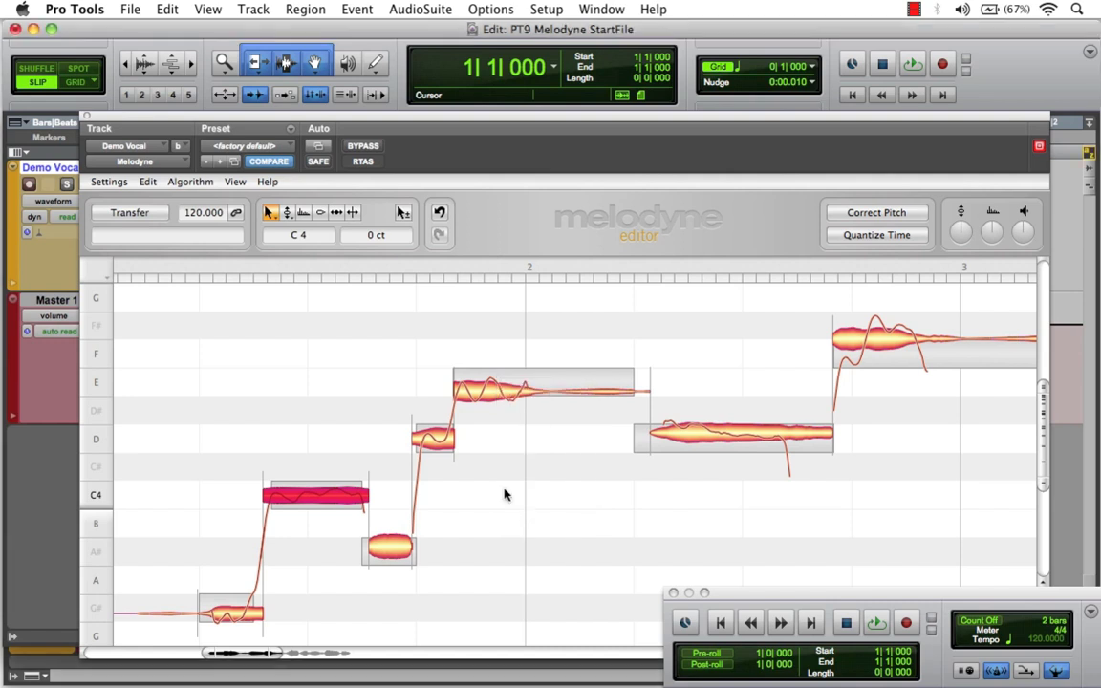
click(506, 495)
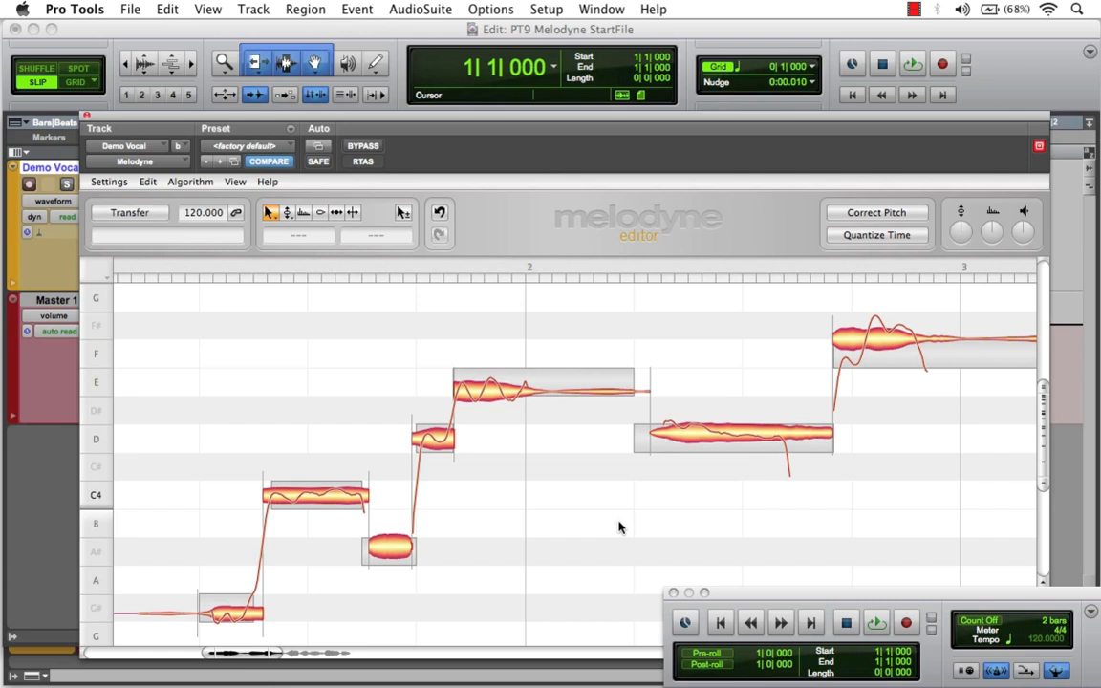
click(315, 52)
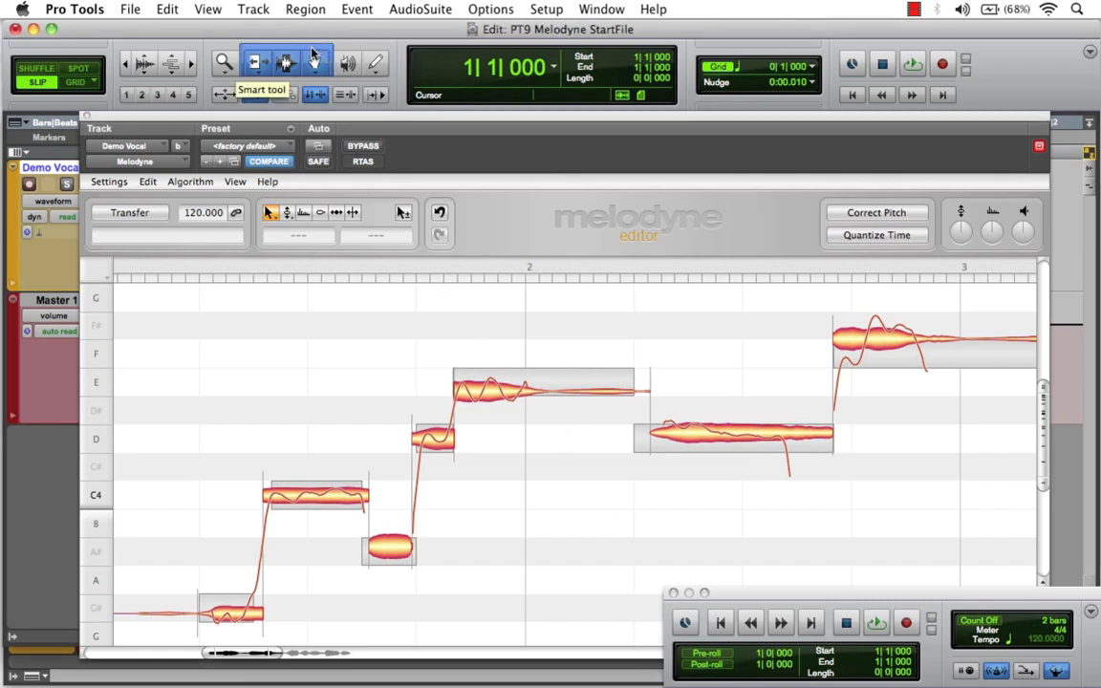